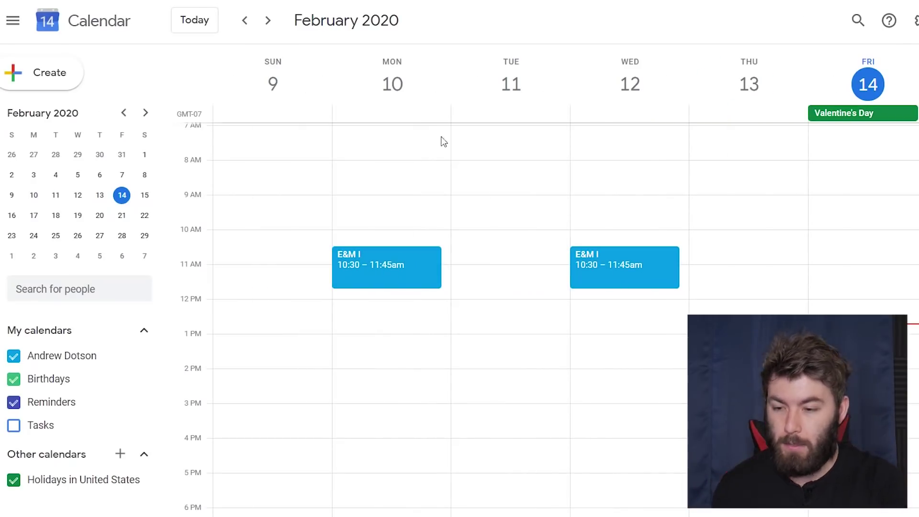
Step: Delete Monday's E&M I class along with all following occurrences
right_click(382, 263)
left_click(433, 280)
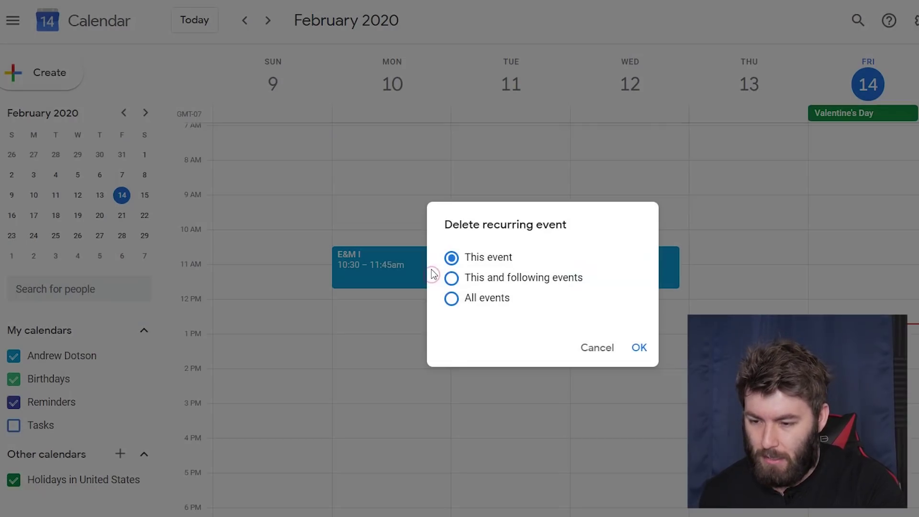
left_click(452, 298)
left_click(451, 278)
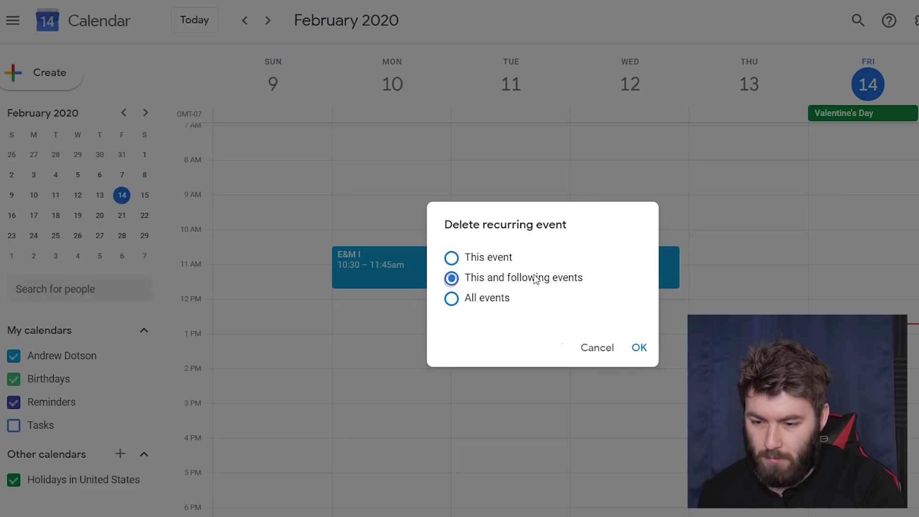
left_click(639, 347)
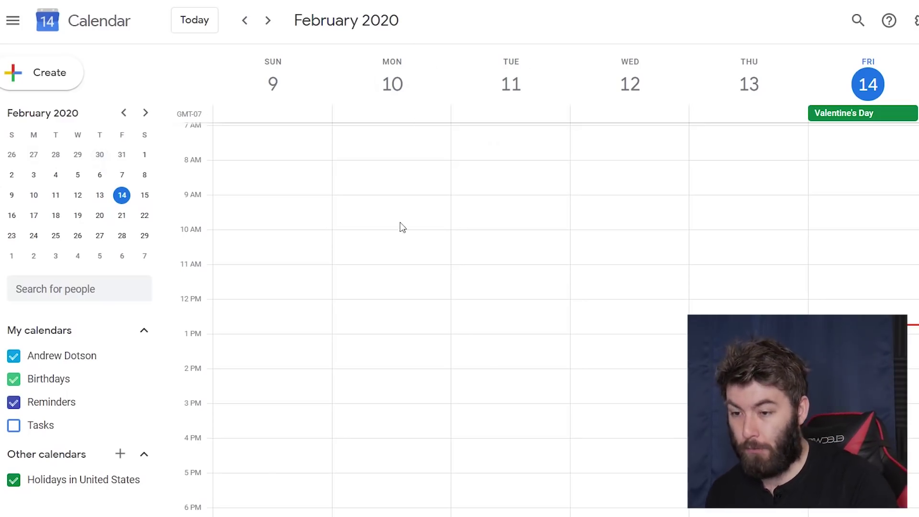
Step: Create a Monday 9–10am event that repeats weekly on Monday and Wednesday
right_click(372, 217)
left_click(382, 214)
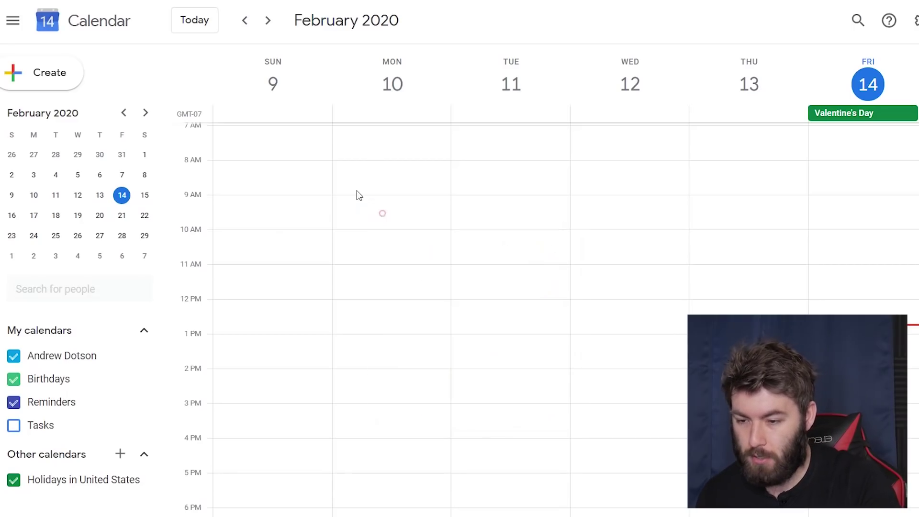
mouse_move(370, 229)
left_mouse_down()
mouse_move(375, 211)
mouse_move(376, 235)
left_mouse_up()
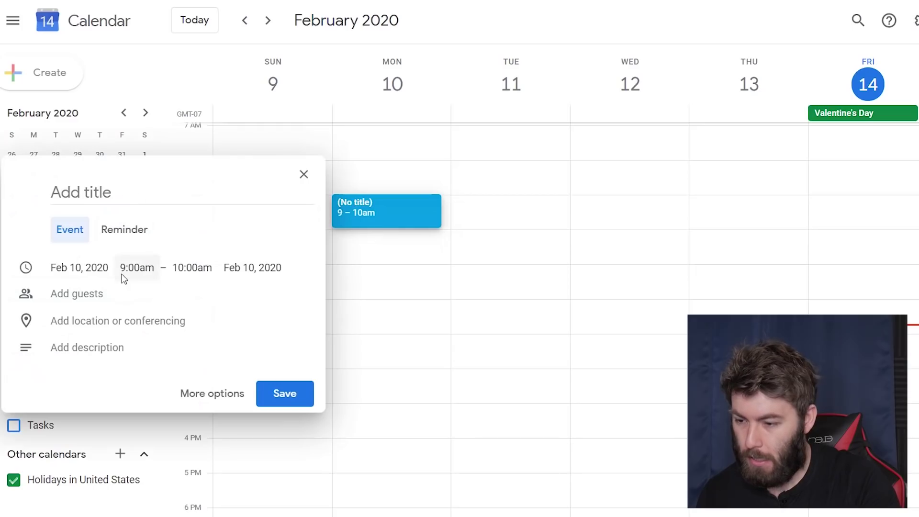
left_click(189, 398)
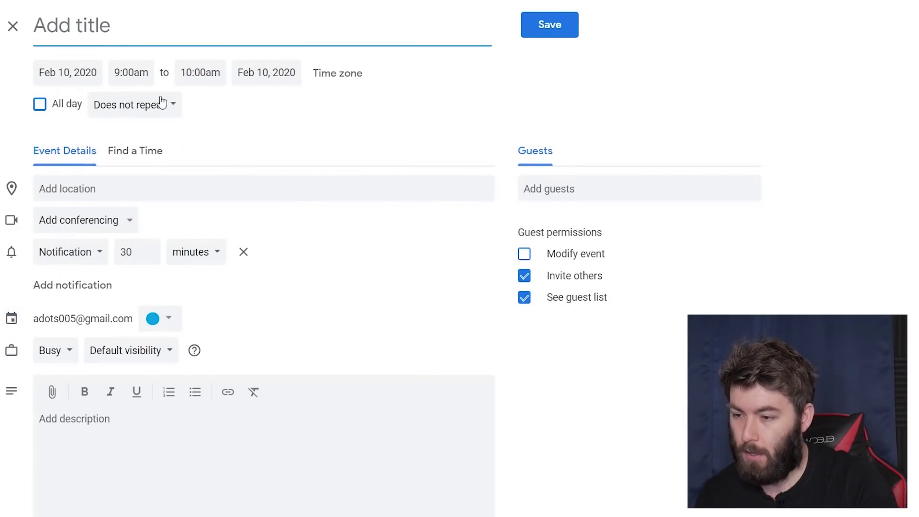
left_click(163, 114)
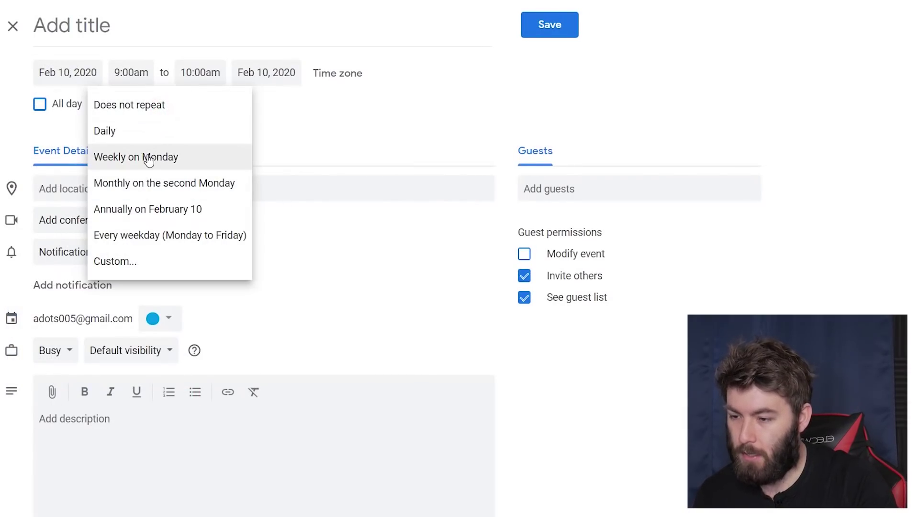
left_click(153, 262)
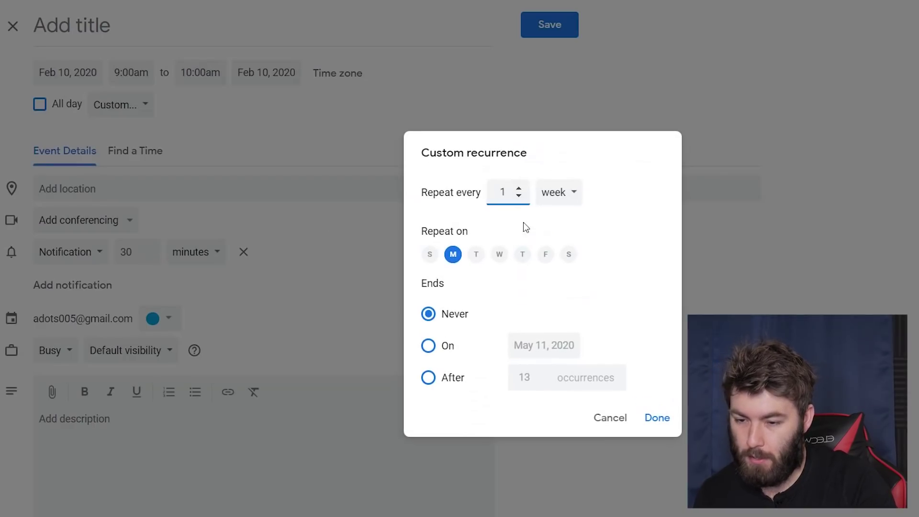
left_click(498, 256)
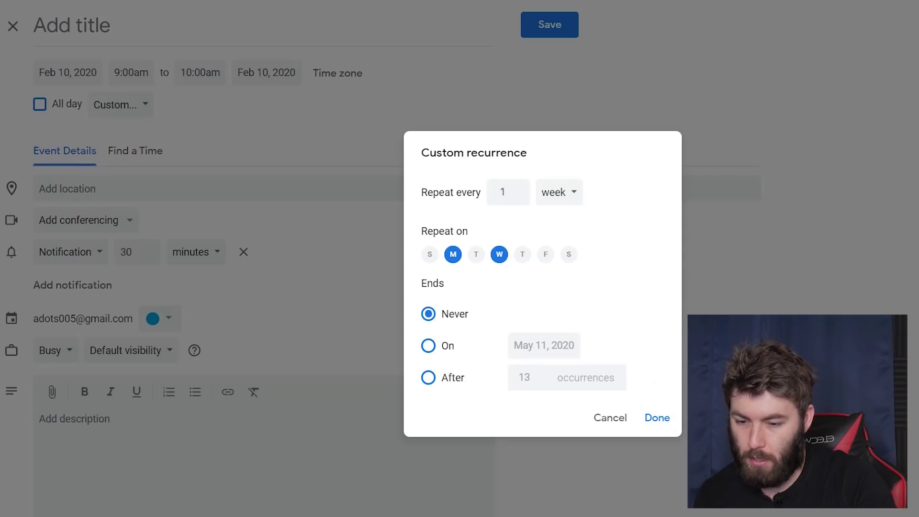
left_click(657, 417)
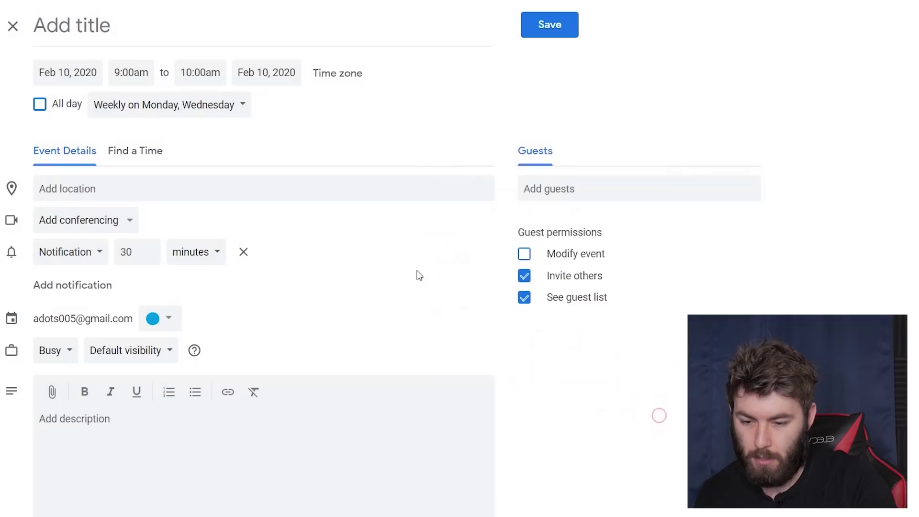
Step: Colour the event Banana yellow, title it 'E&M II', and save it
left_click(165, 317)
left_click(172, 335)
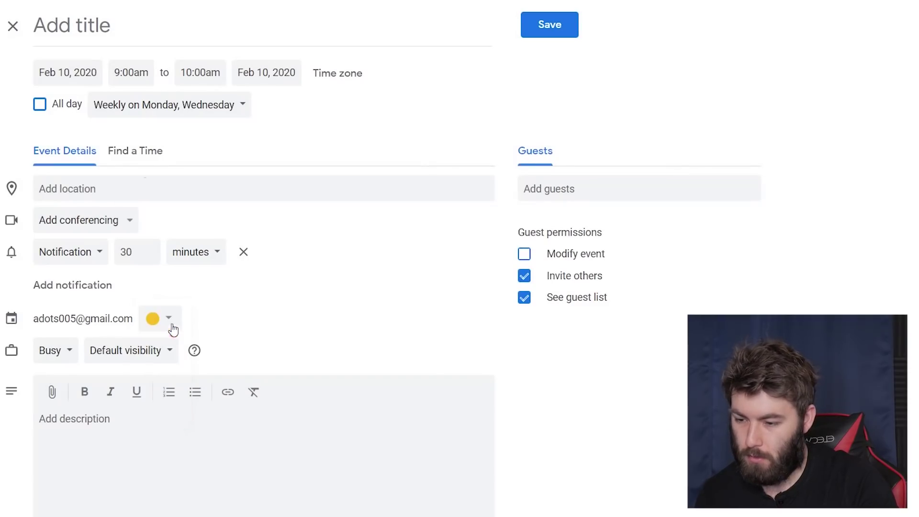
left_click(113, 183)
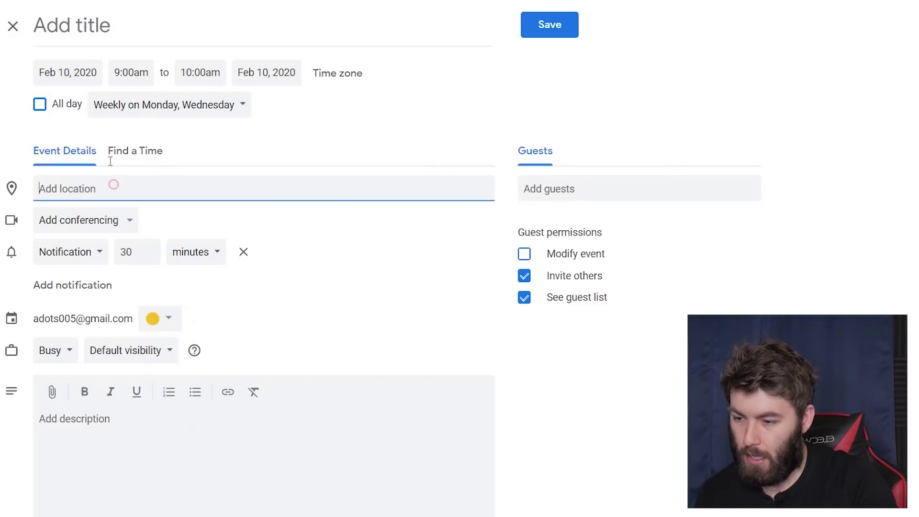
left_click(68, 19)
type("E&")
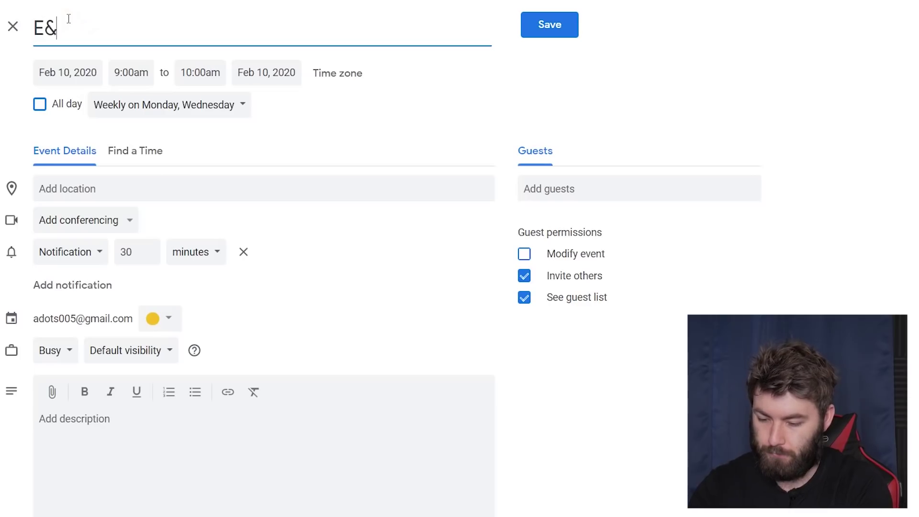
type("M II")
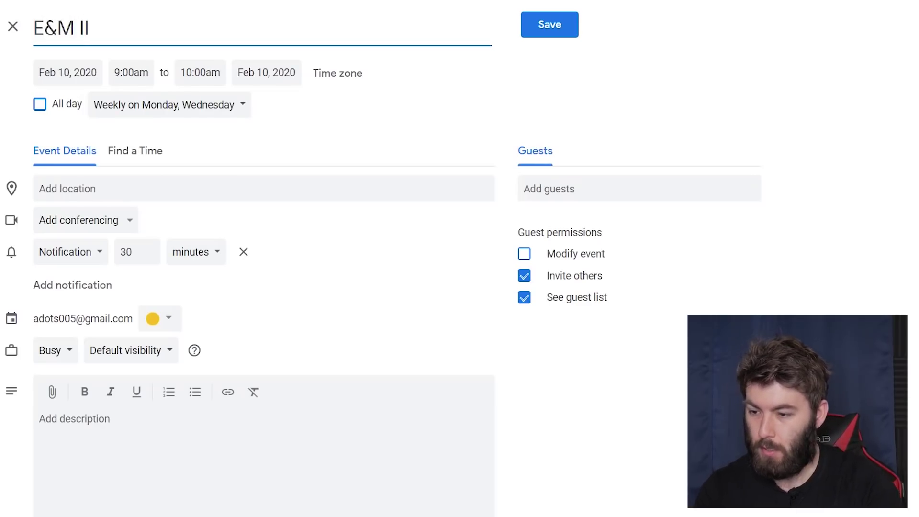
left_click(557, 28)
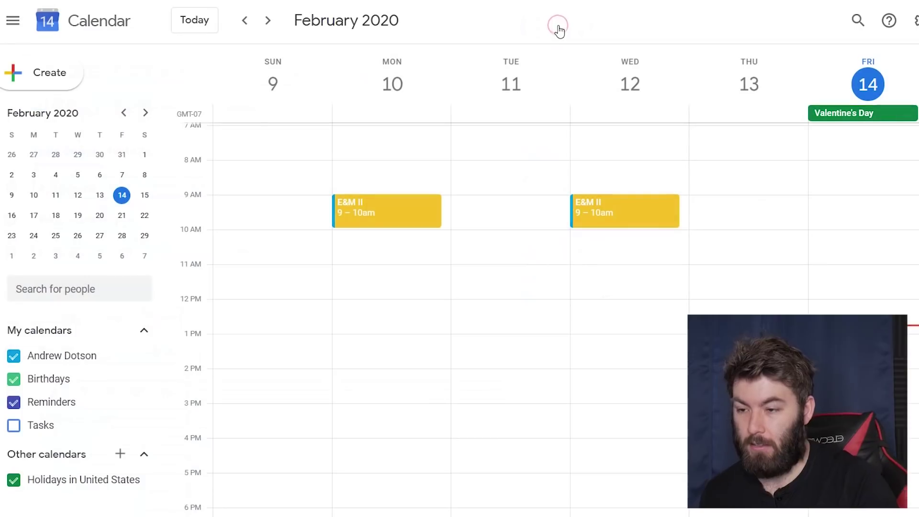
Step: Extend Monday's and Wednesday's E&M II classes to end at 10:30am
left_click_drag(394, 226, 394, 244)
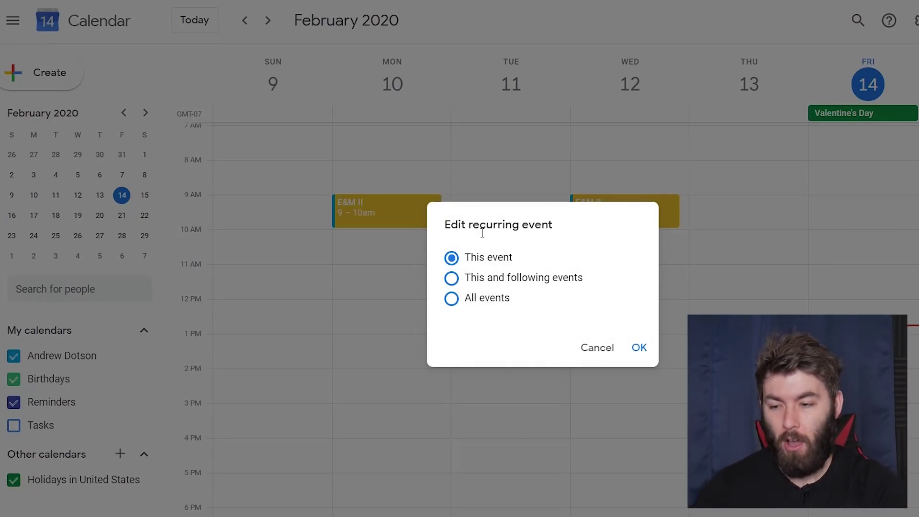
left_click(637, 349)
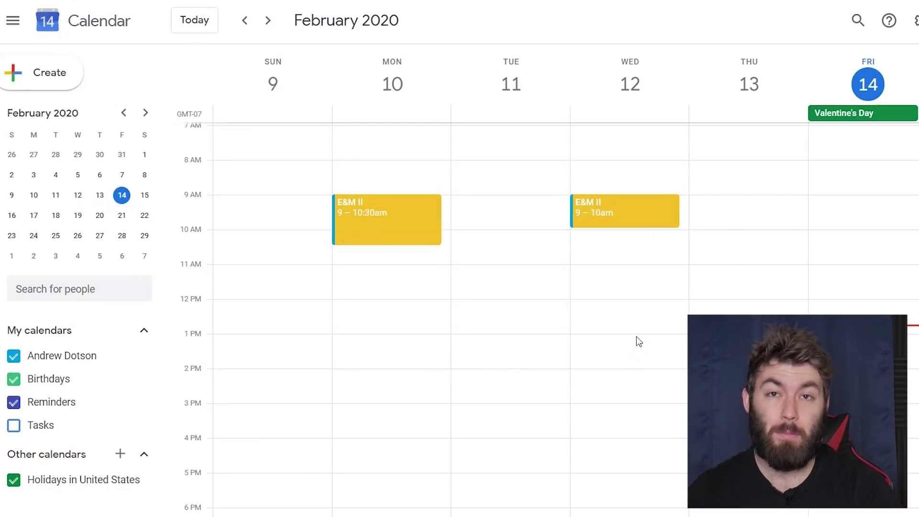
left_click(641, 216)
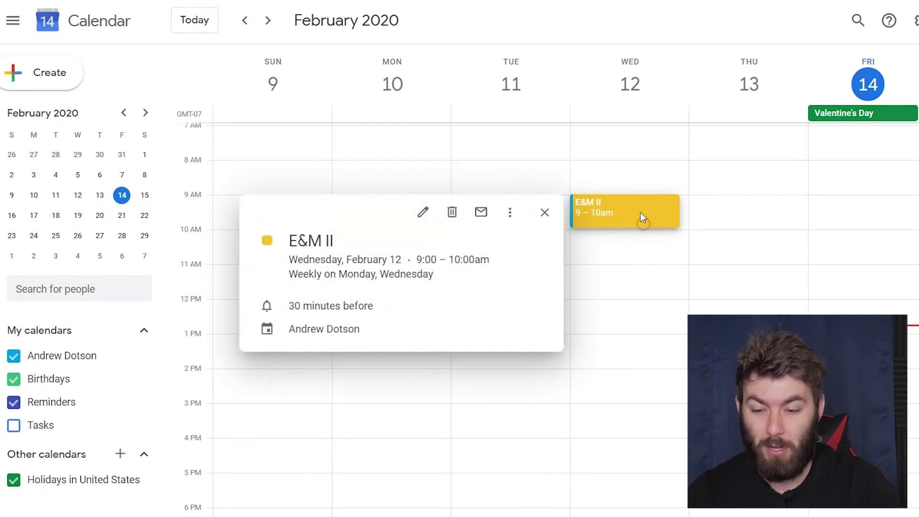
left_click(640, 212)
left_click(621, 216)
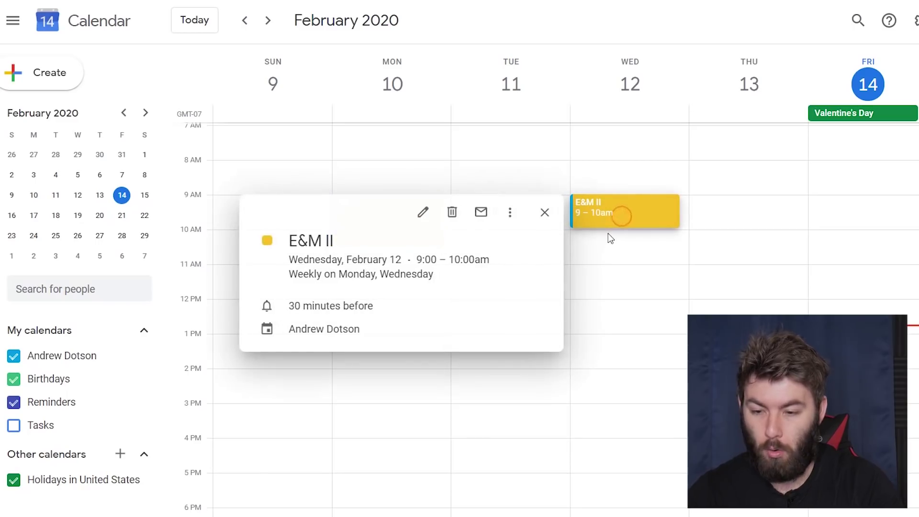
left_click_drag(610, 227, 608, 243)
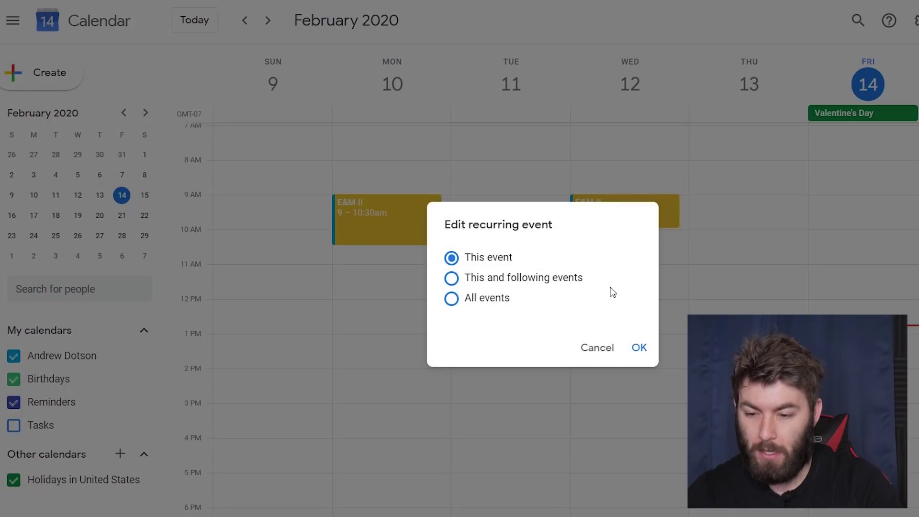
left_click(638, 348)
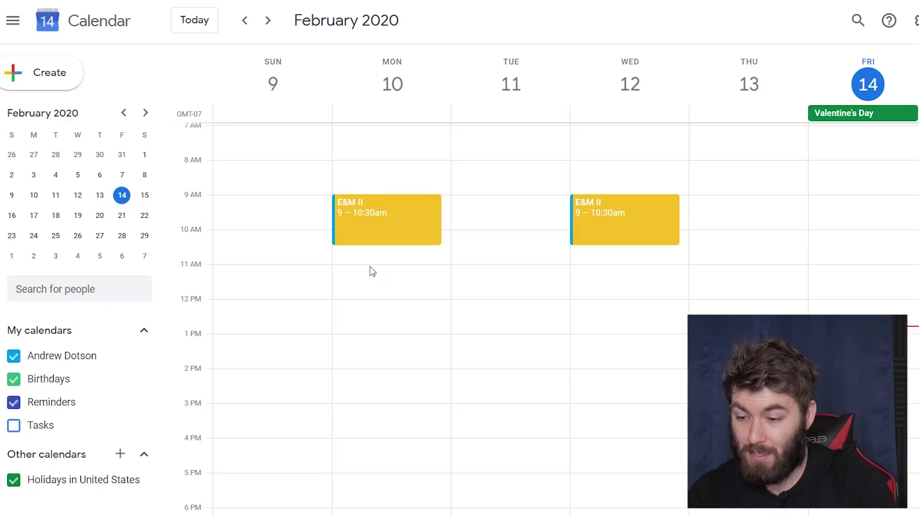
Step: Shorten both E&M II classes to end at 10:15am, then start a Monday 10:30am event
left_click(382, 225)
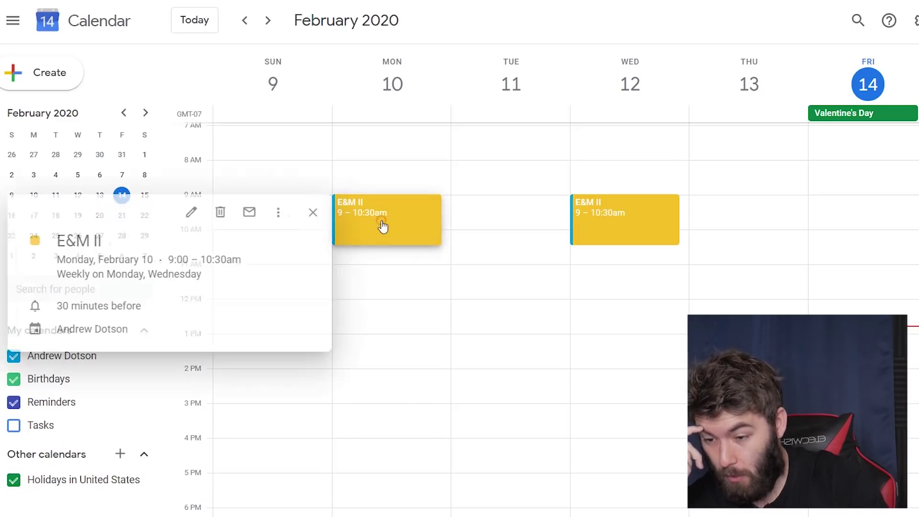
left_click_drag(376, 241, 379, 231)
left_click(640, 343)
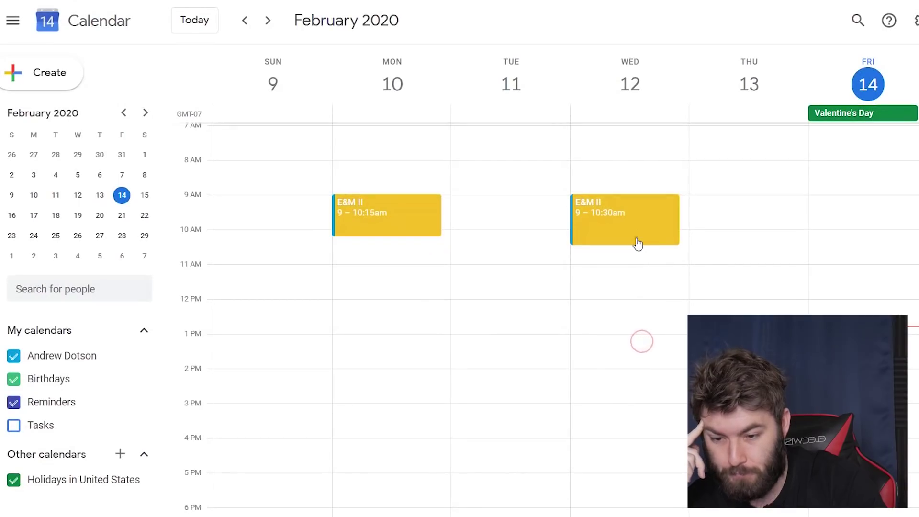
left_click(637, 244)
left_click_drag(630, 243, 631, 238)
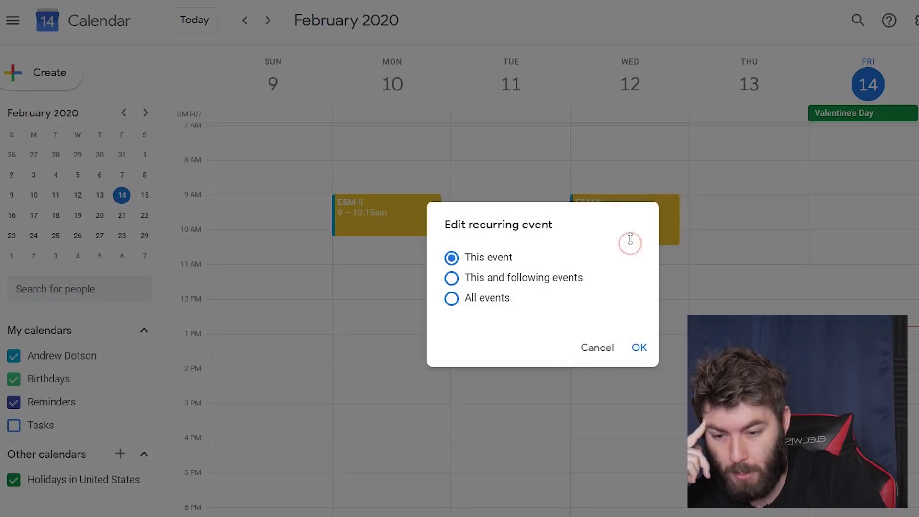
left_click(639, 347)
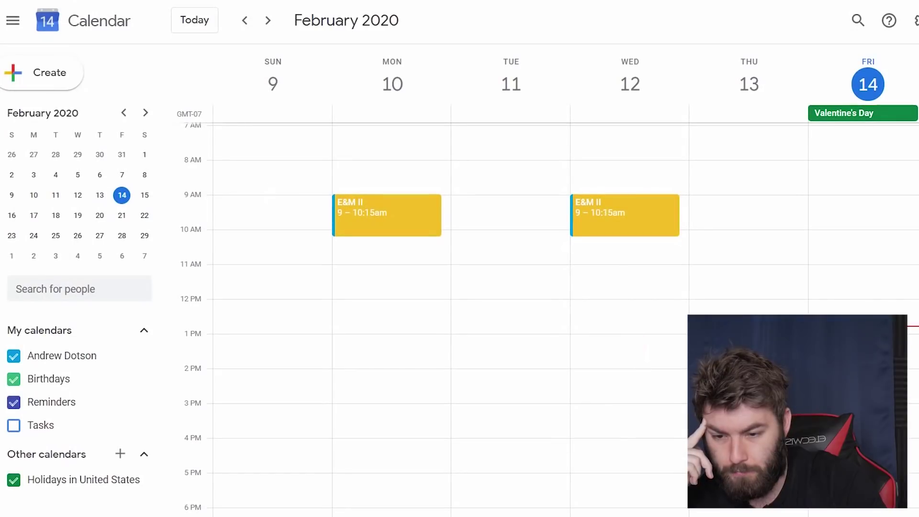
left_click(377, 252)
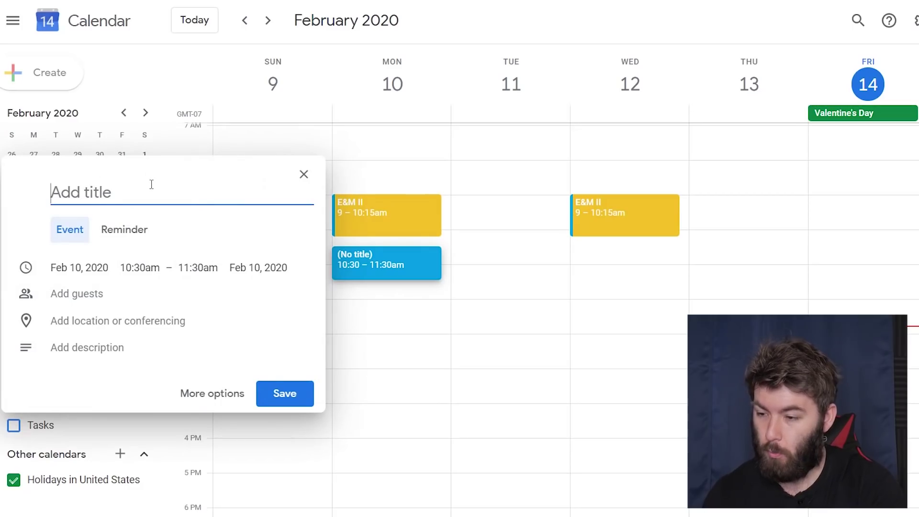
Step: Title the new Monday 10:30–11:30am event 'Modern' and open its full details
type("Modern Phys")
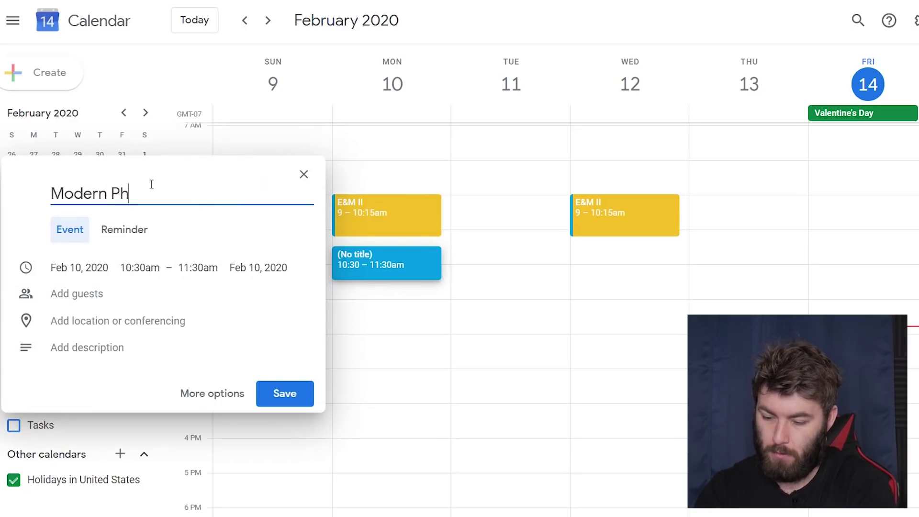
key("BackSpace")
key("BackSpace")
key("BackSpace")
key("BackSpace")
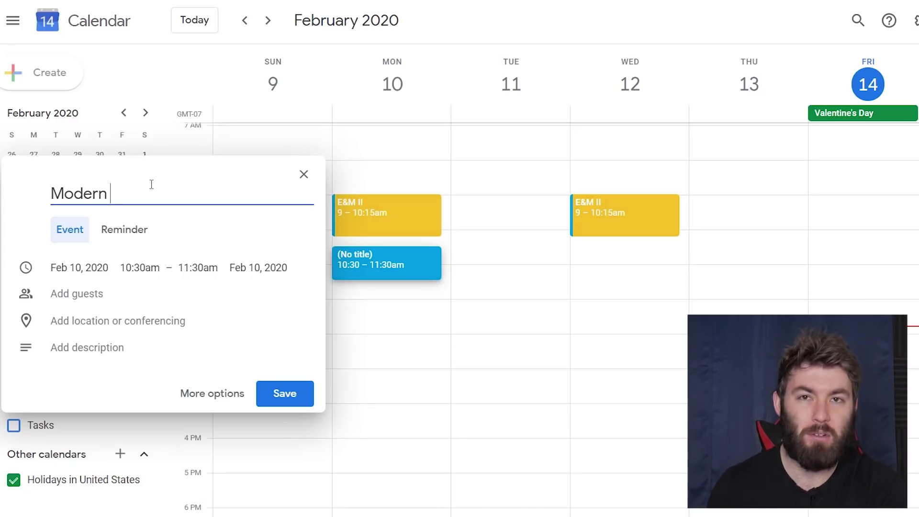
left_click(234, 397)
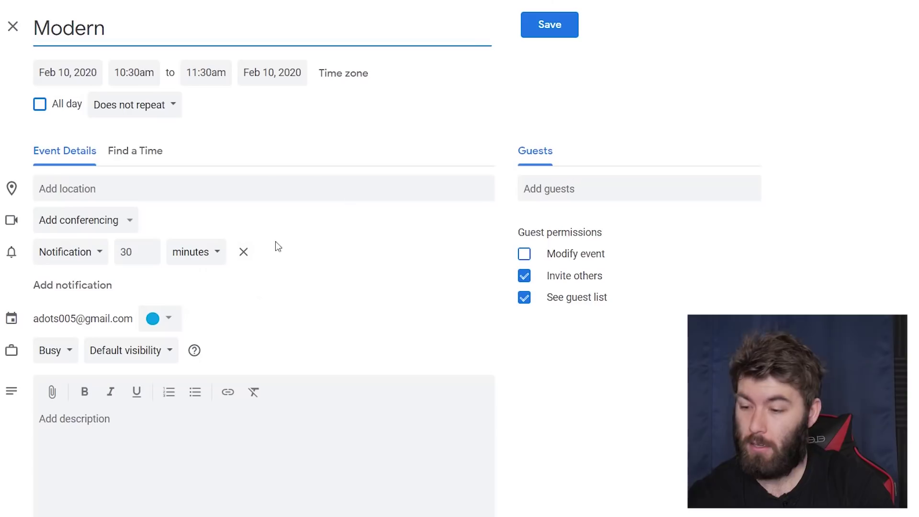
Step: Colour the Modern event Sage, save it, and extend it to end at 11:45am
left_click(164, 316)
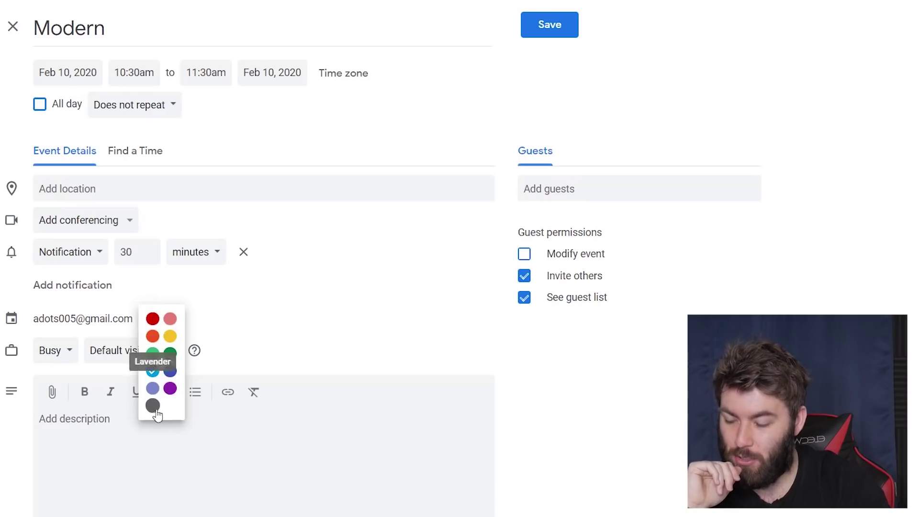
left_click(157, 357)
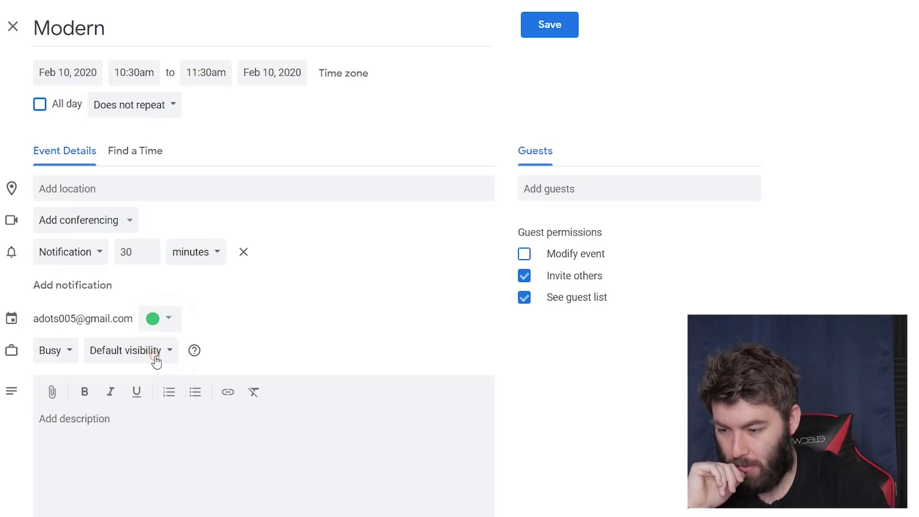
left_click(549, 27)
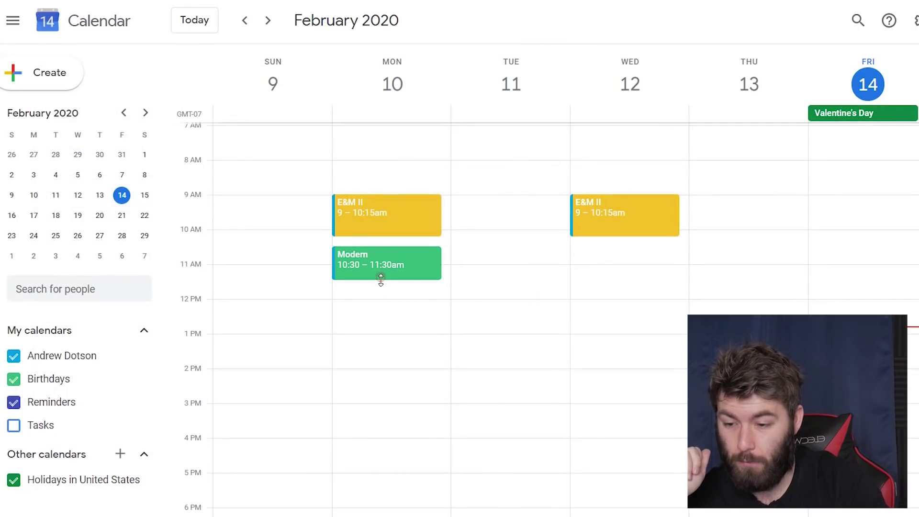
left_click_drag(381, 277, 381, 284)
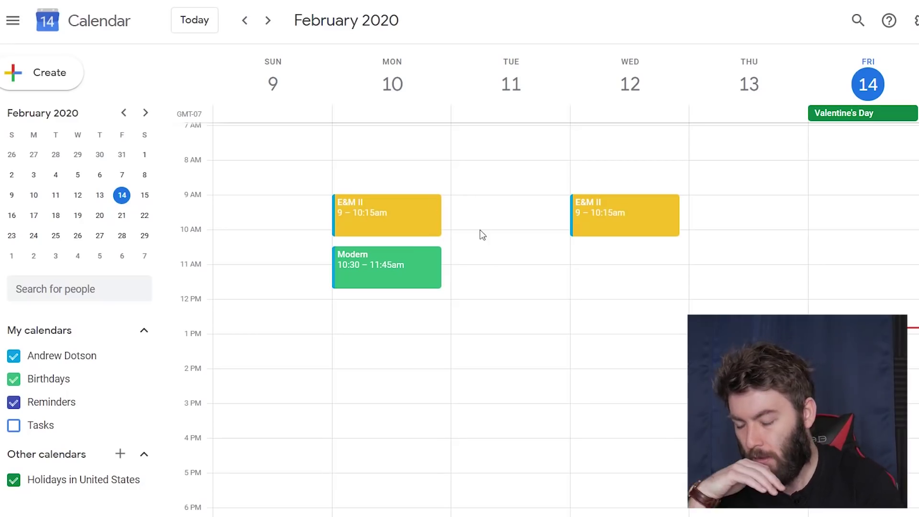
Step: Make the Modern event repeat weekly on Monday and Wednesday and save it
left_click(404, 266)
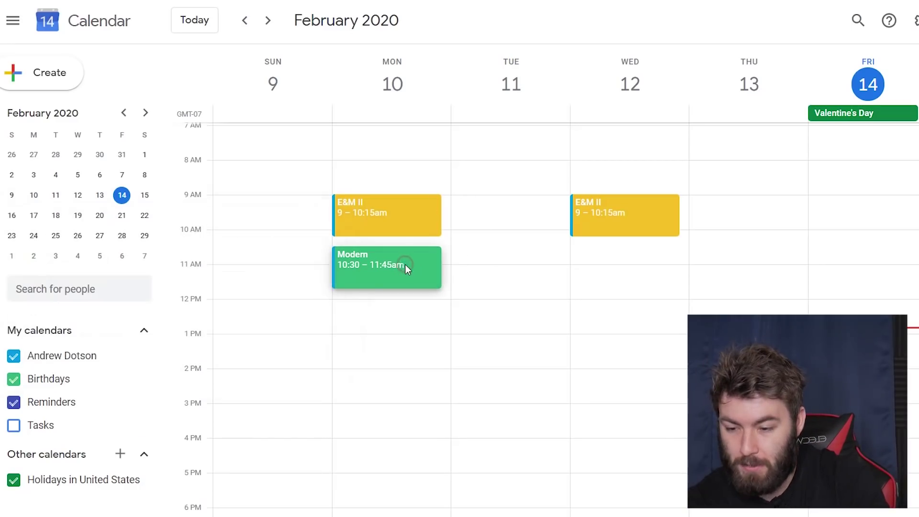
right_click(394, 260)
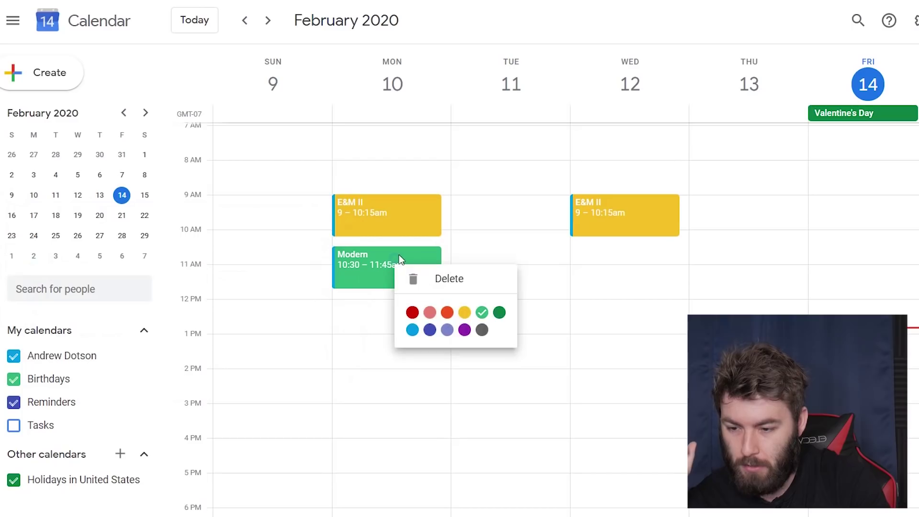
left_click(397, 253)
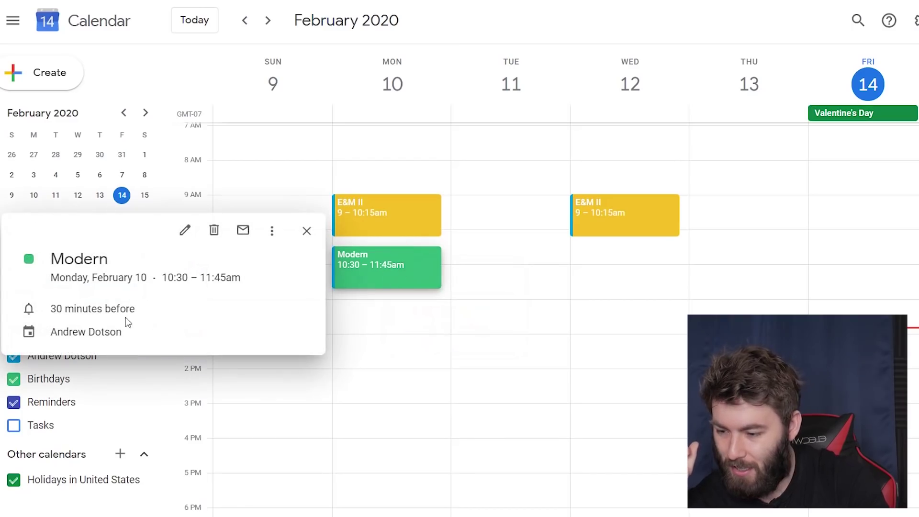
left_click(186, 231)
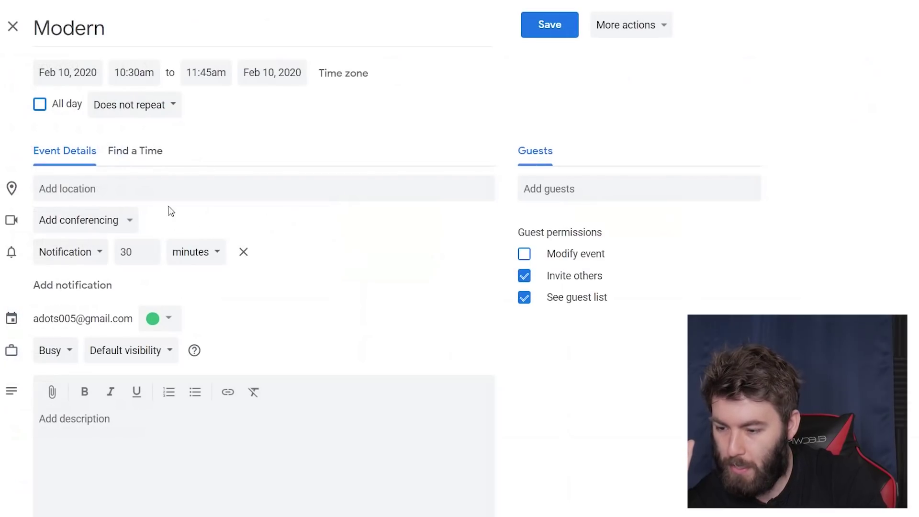
left_click(154, 105)
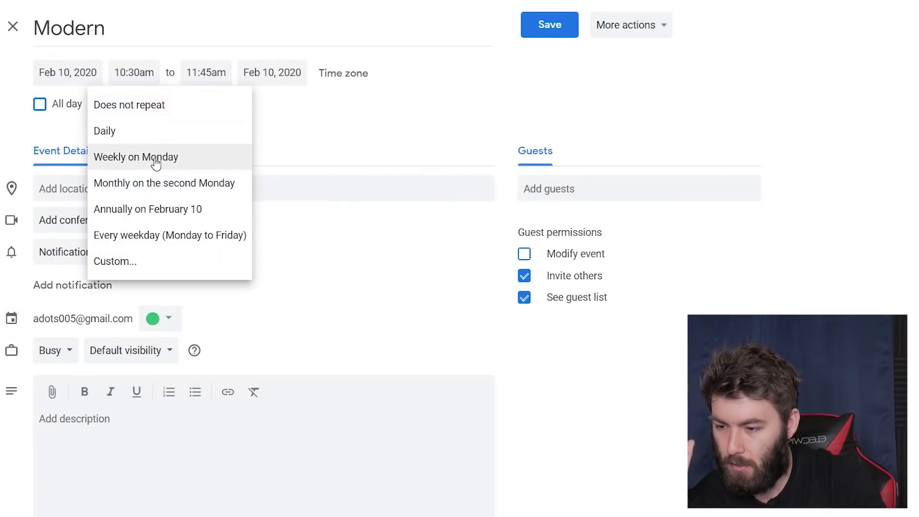
left_click(145, 261)
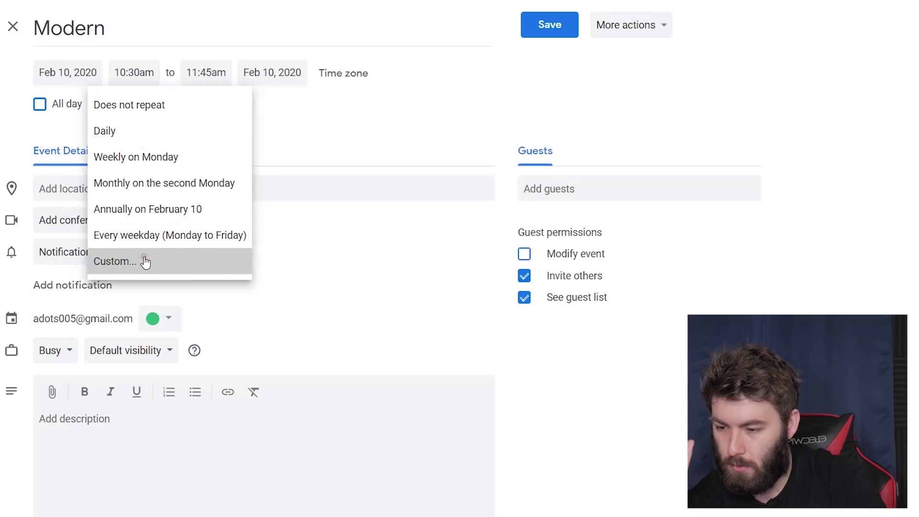
left_click(499, 256)
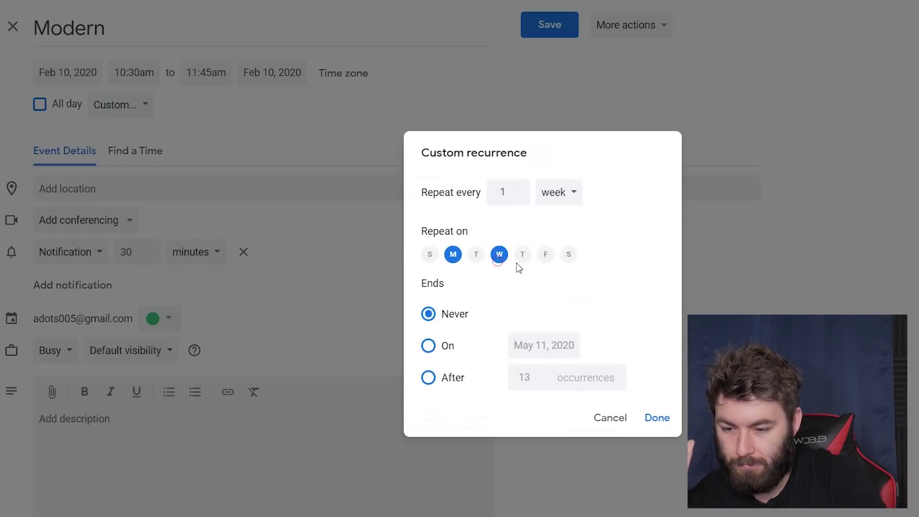
left_click(661, 420)
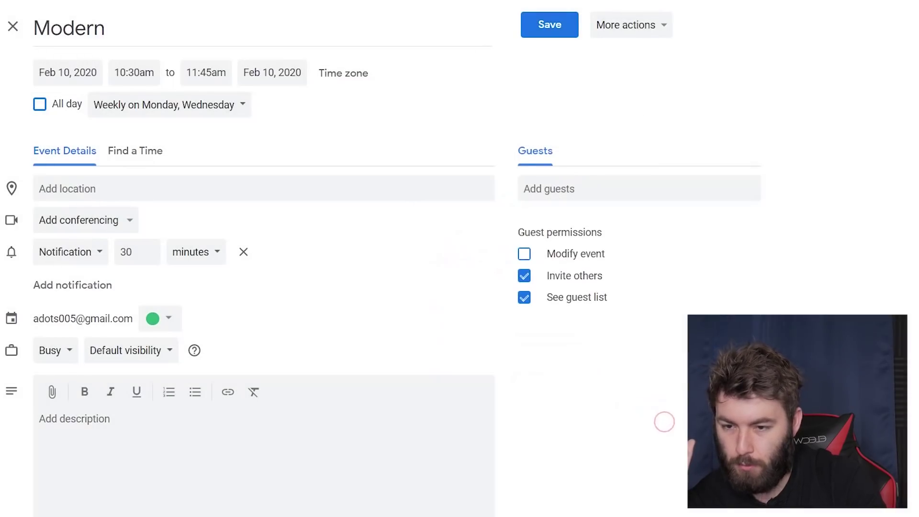
left_click(550, 29)
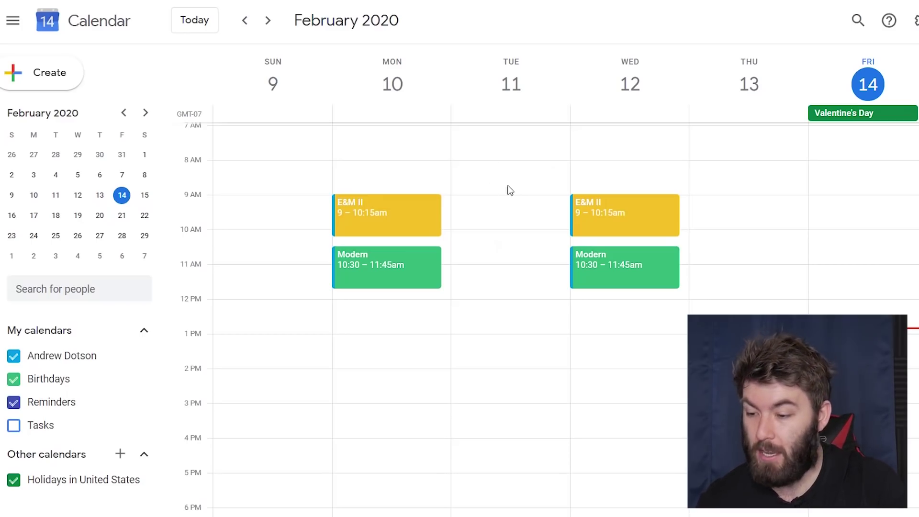
left_click(494, 312)
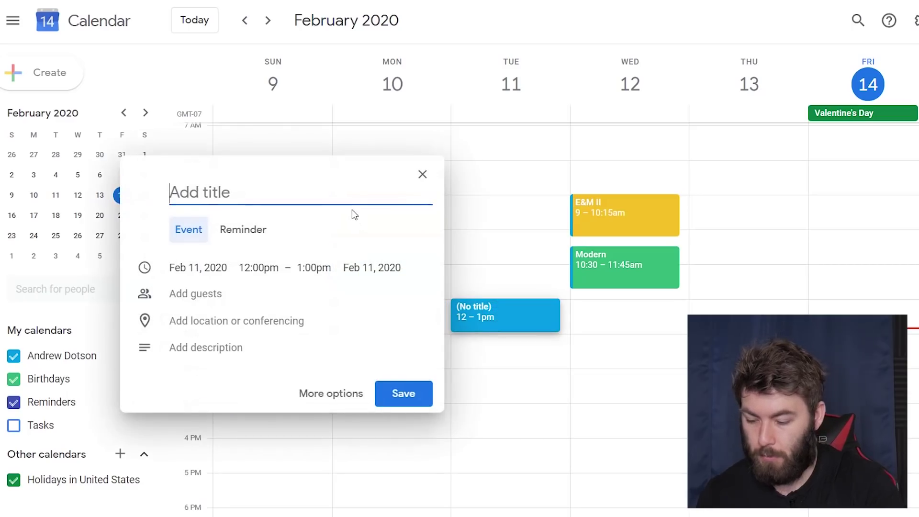
Step: Title the new event 'Computational' and set it to repeat weekly on Tuesday and Thursday
type("Comput")
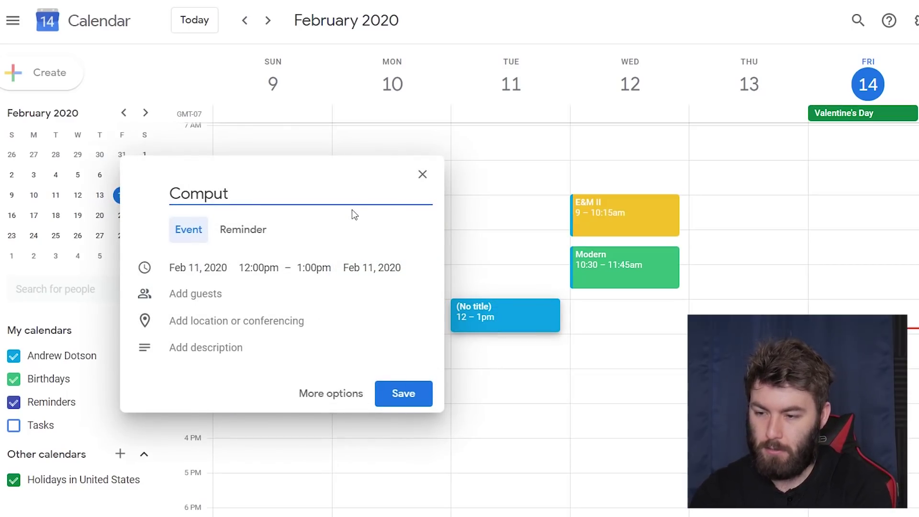
type("ational")
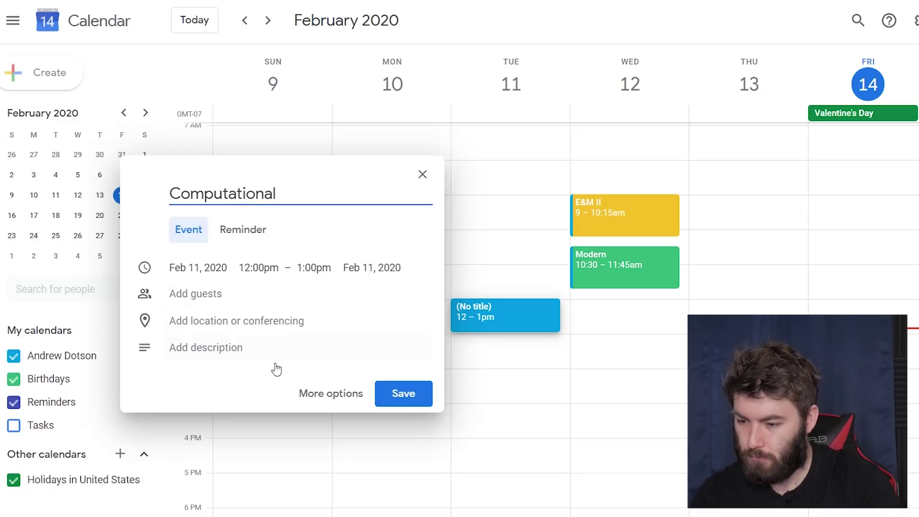
left_click(328, 394)
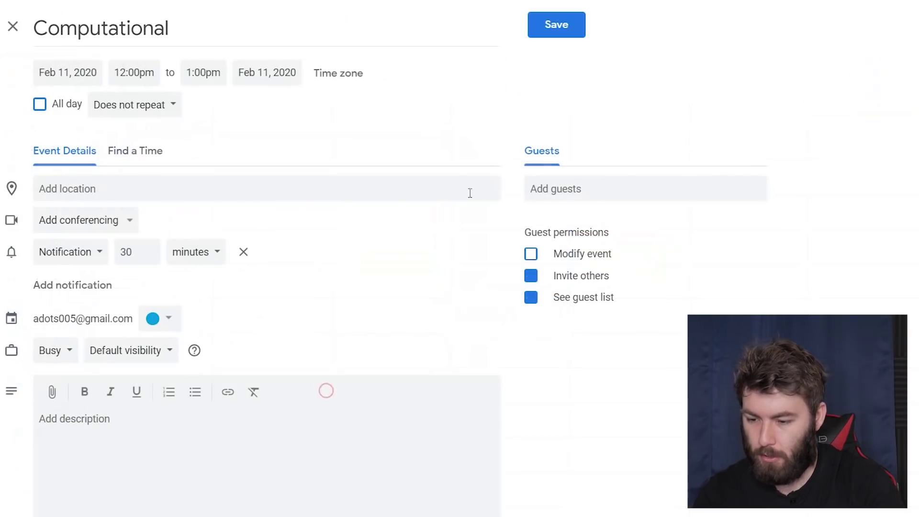
left_click(126, 113)
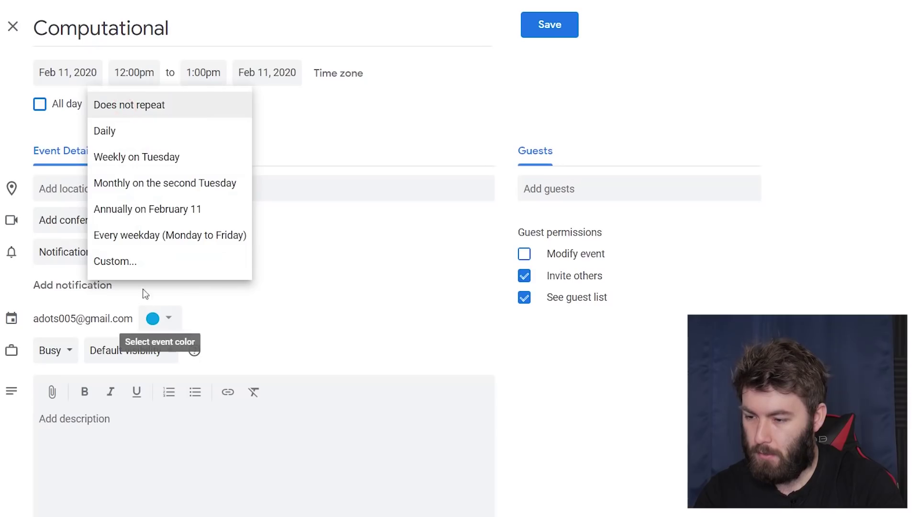
left_click(149, 264)
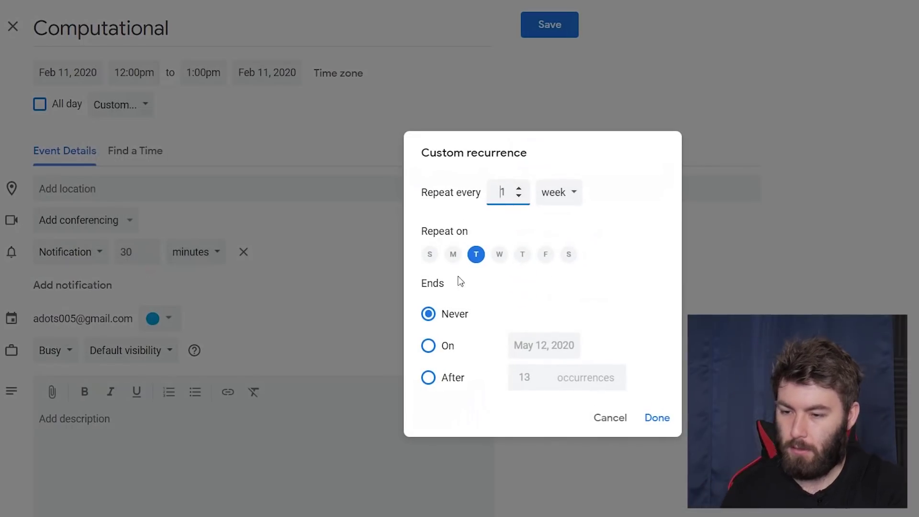
left_click(522, 255)
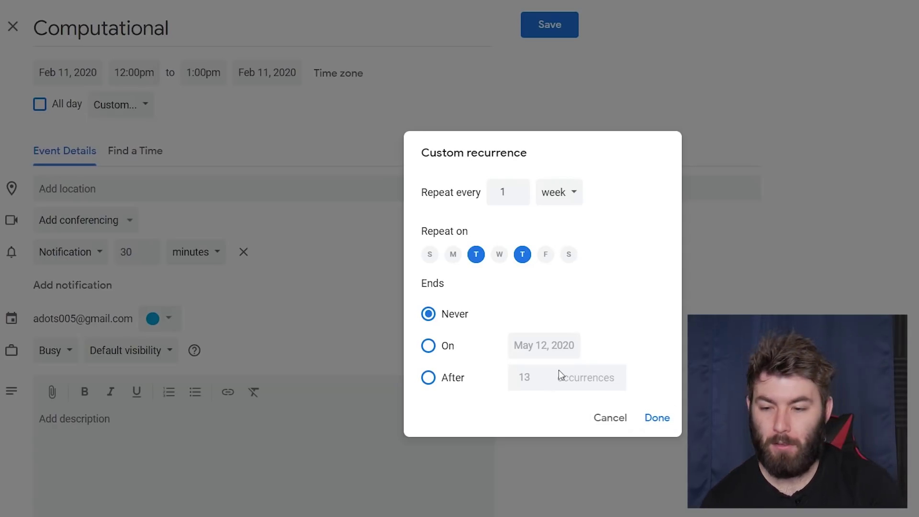
left_click(651, 422)
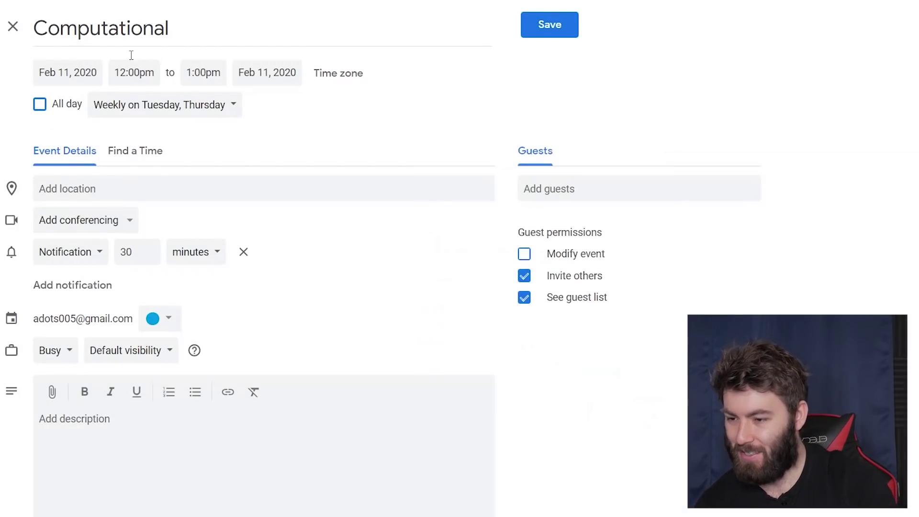
Step: Change Computational's end time to 1:15pm, colour it Graphite grey, and save
left_click(206, 80)
key("BackSpace")
key("BackSpace")
type("15")
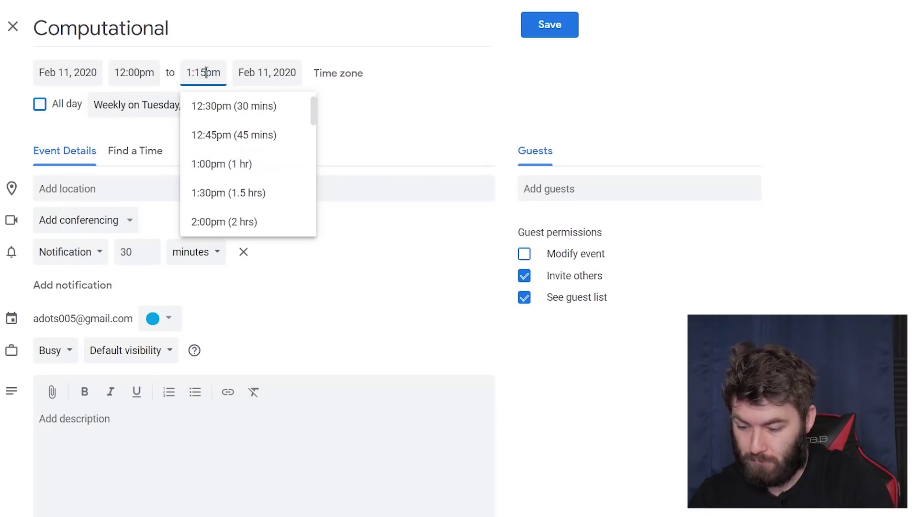
left_click(444, 80)
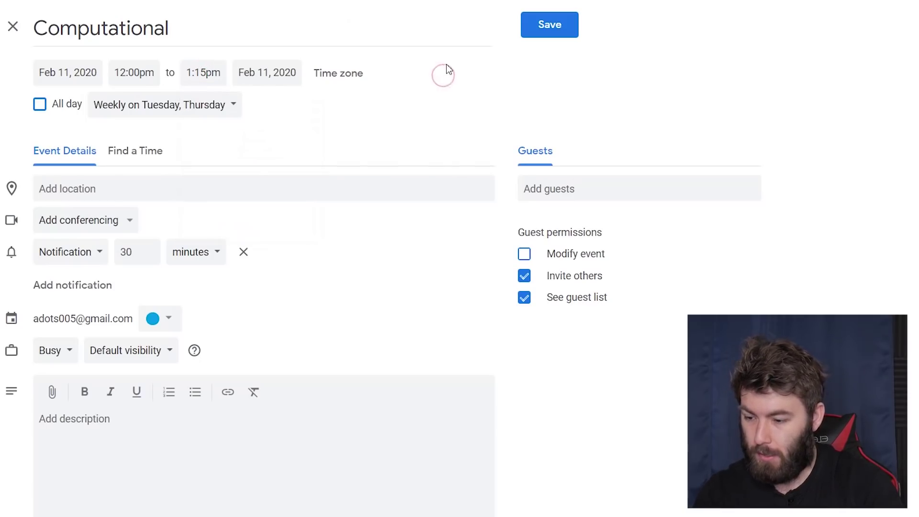
left_click(152, 320)
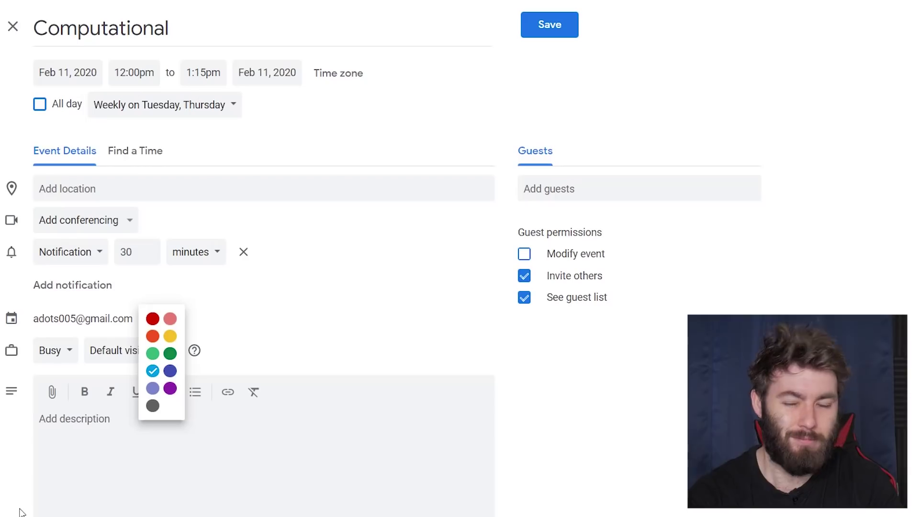
left_click(152, 406)
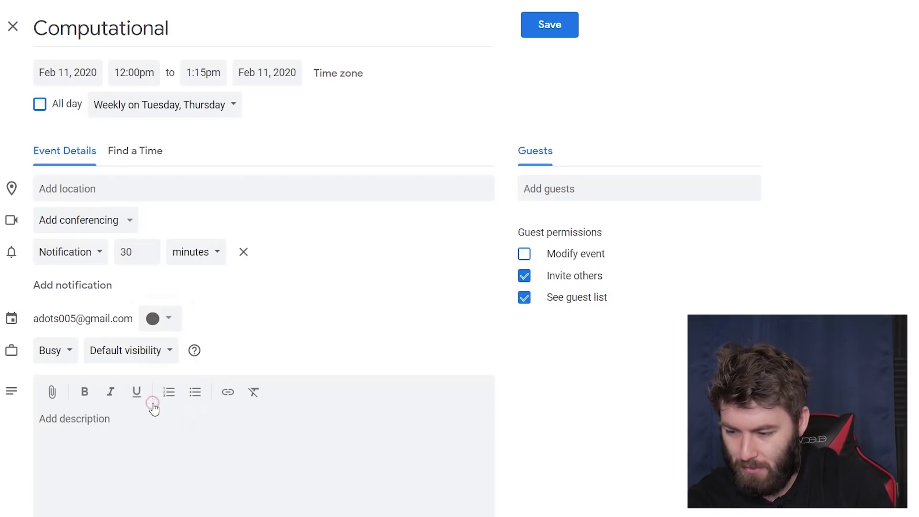
left_click(558, 25)
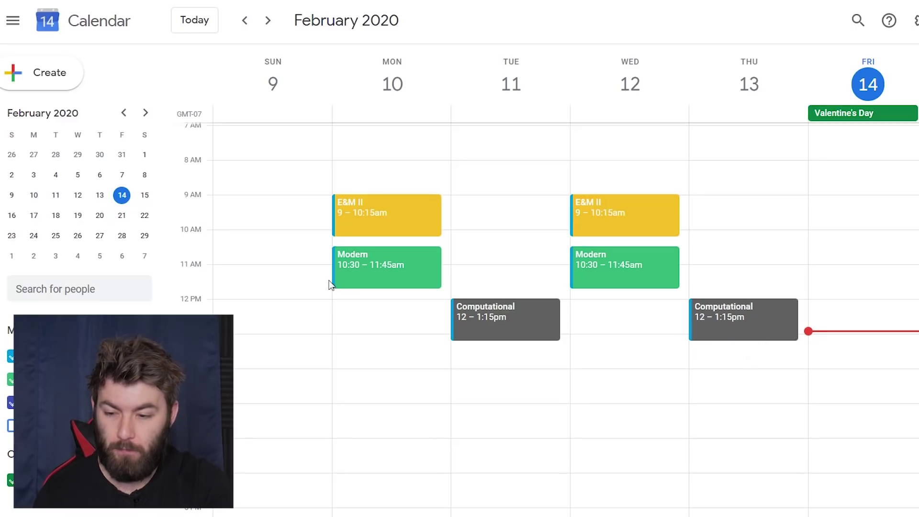
Step: Start a Thursday 1:30pm event titled 'Modern SI', keeping it as an event
left_click(745, 356)
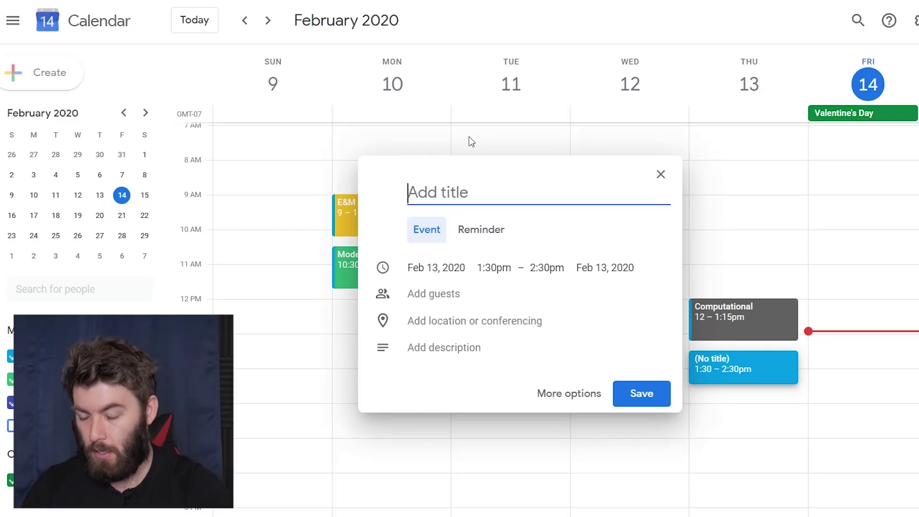
type("Modern Sl")
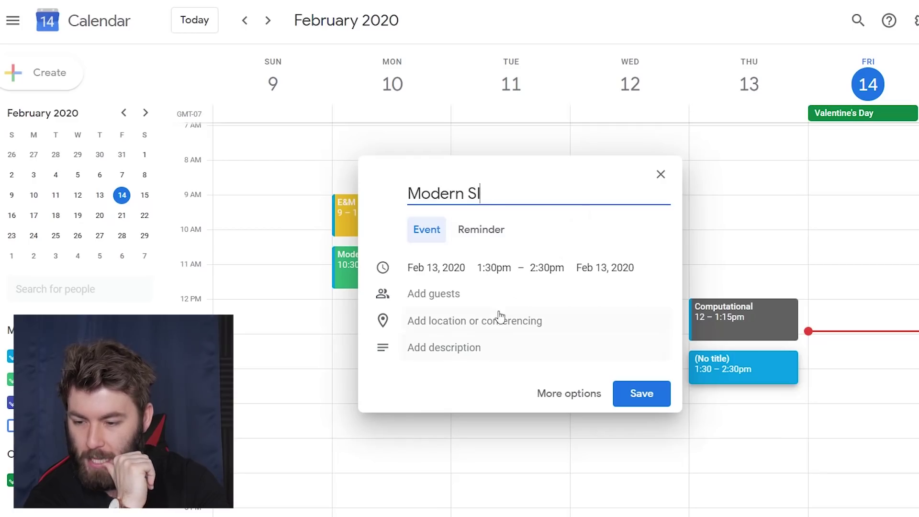
left_click(473, 241)
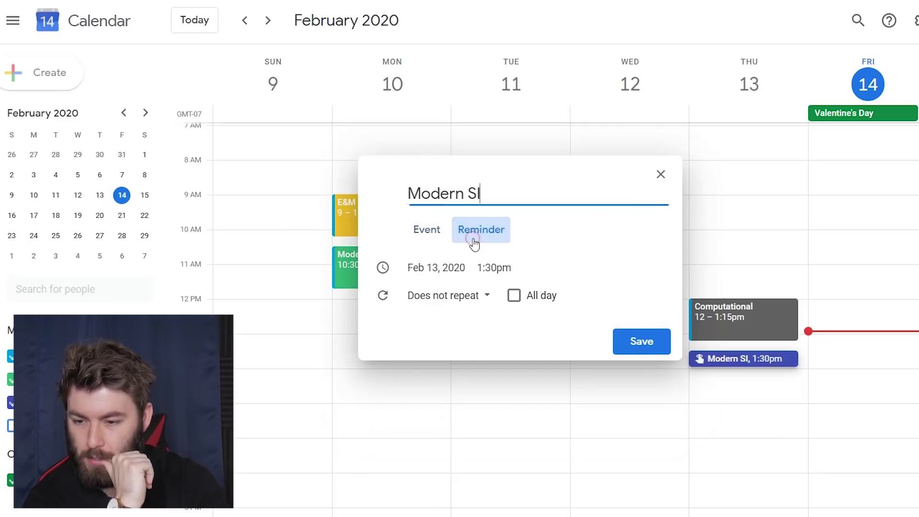
left_click(426, 229)
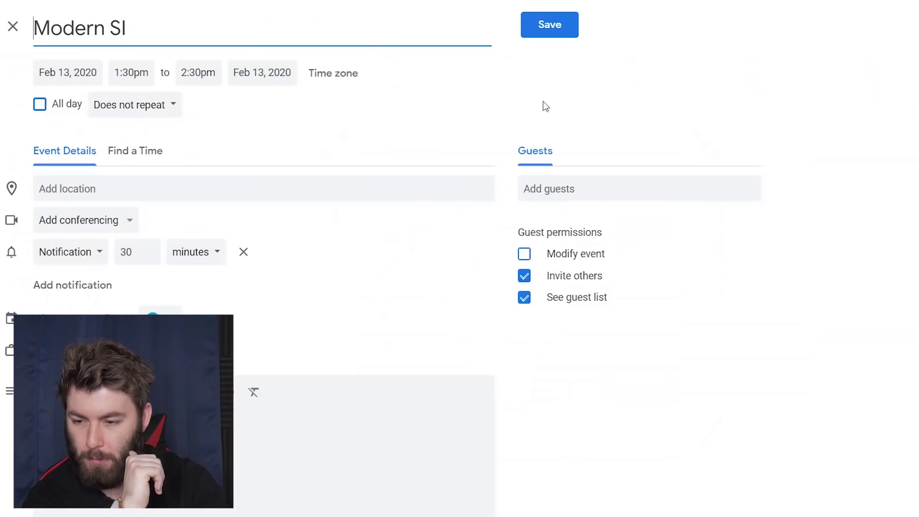
Step: Set Modern SI to repeat weekly on Thursday
left_click(170, 114)
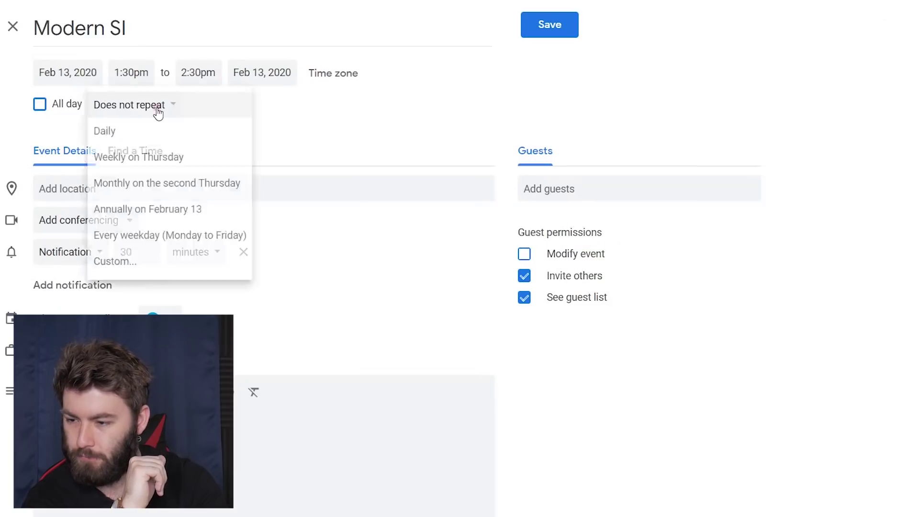
left_click(140, 130)
left_click(122, 109)
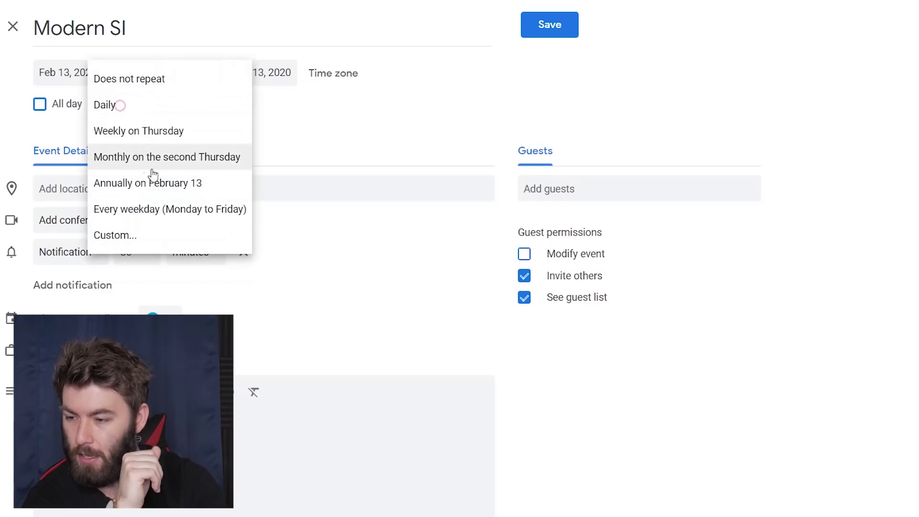
left_click(152, 130)
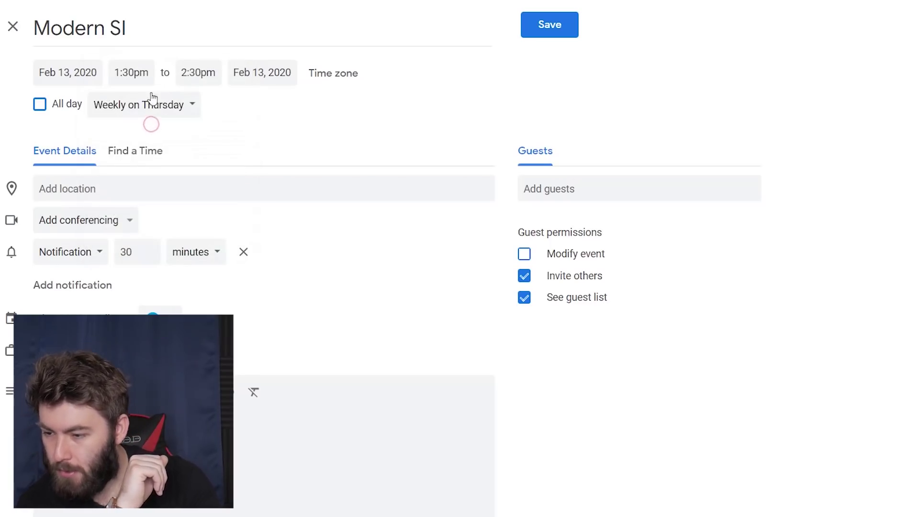
Step: Change Modern SI's end time to 2:45pm, colour it Flamingo pink, and save
left_click(191, 72)
left_click(200, 73)
key("BackSpace")
key("BackSpace")
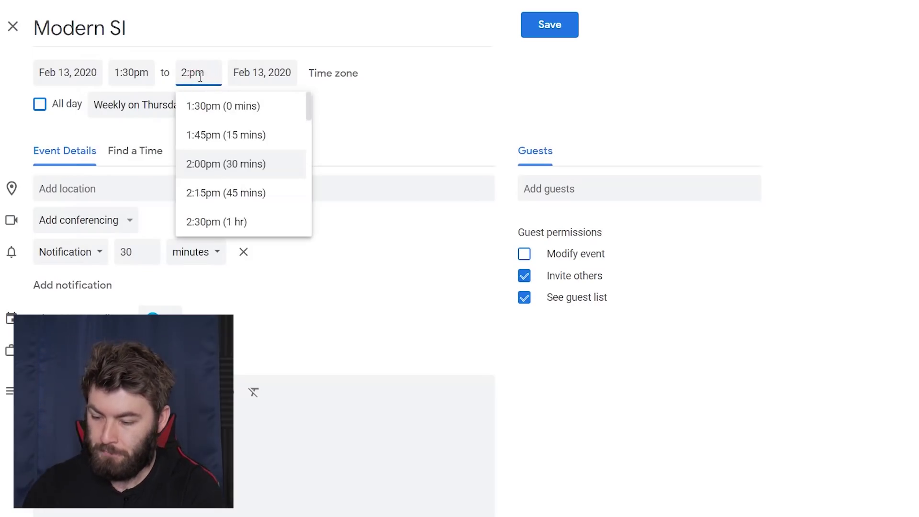
type("45")
left_click(435, 91)
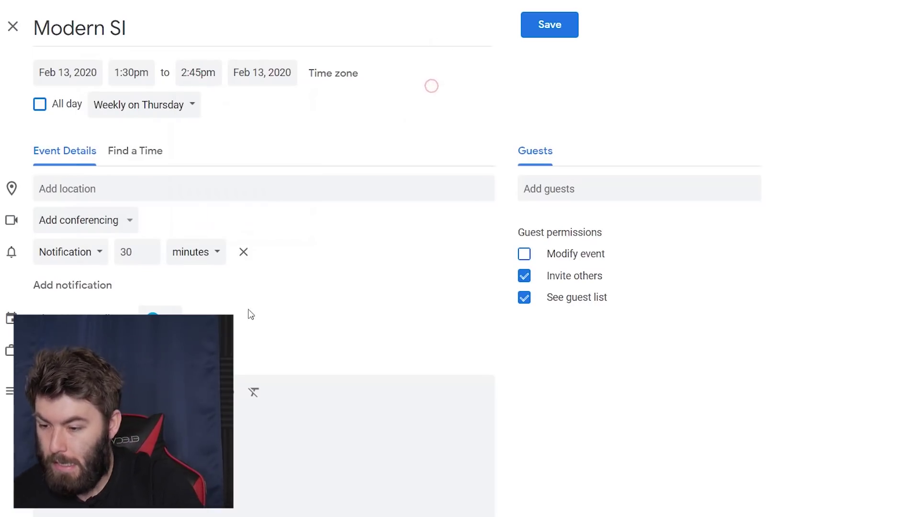
left_click(161, 317)
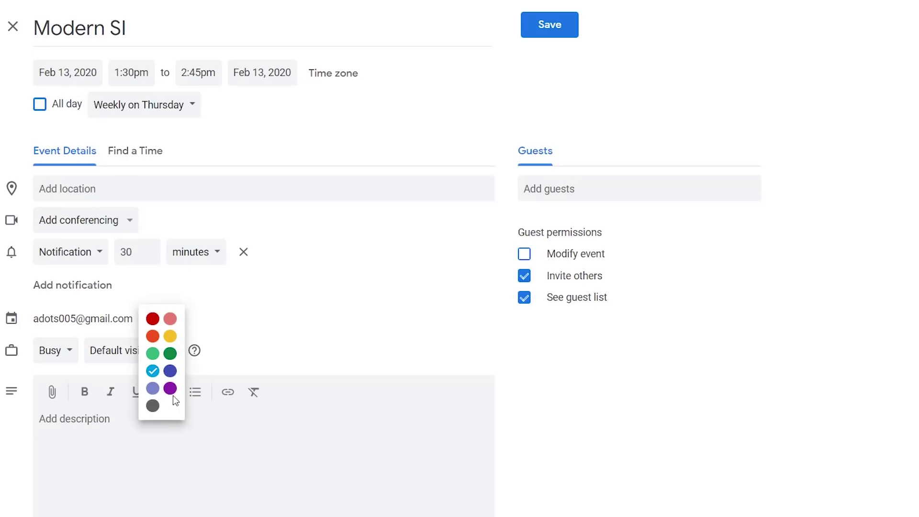
left_click(171, 319)
left_click(555, 22)
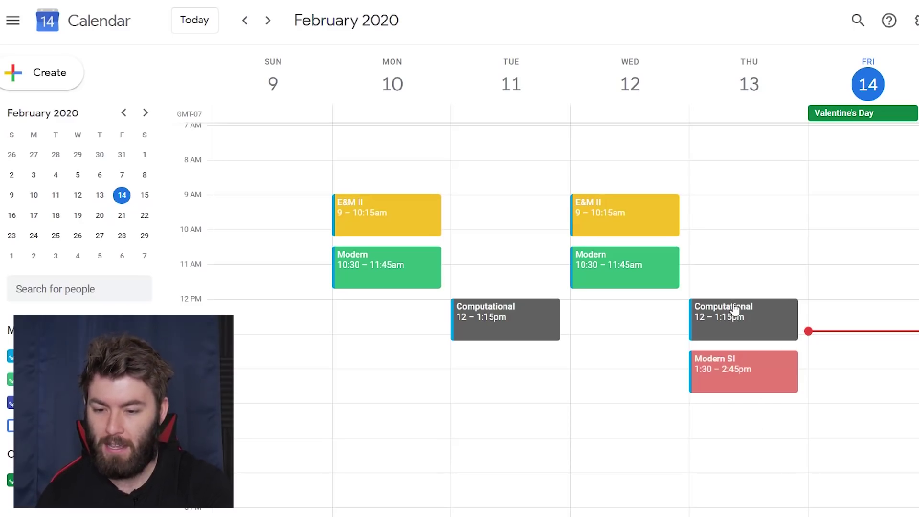
Step: Create a new Thursday 3pm event titled 'Tutoring'
left_click(722, 416)
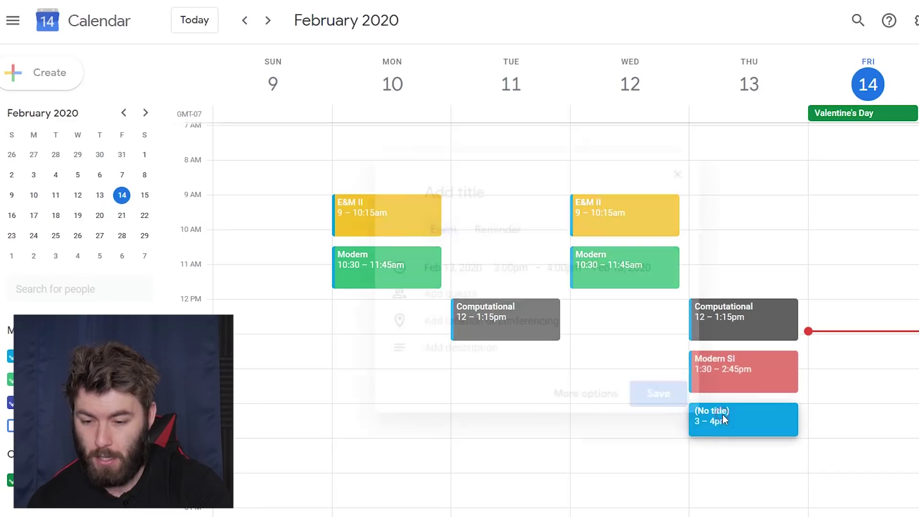
type("Tutr")
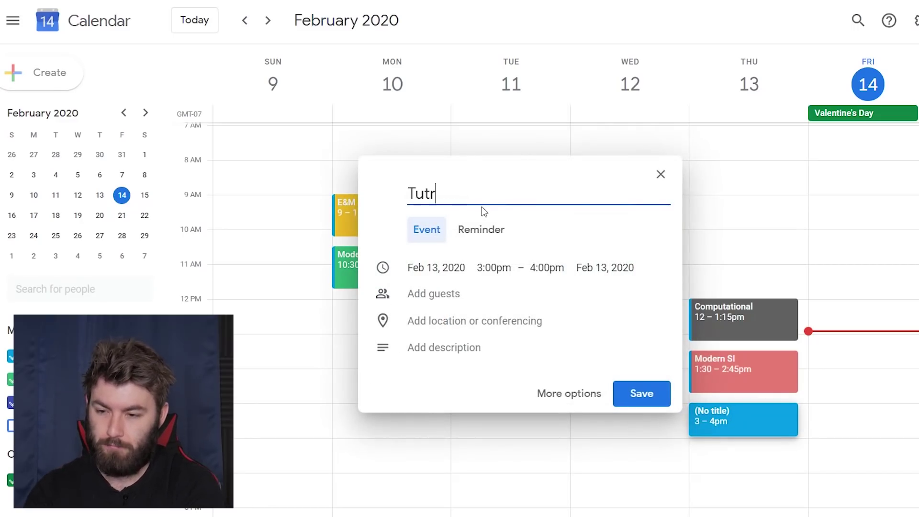
key("BackSpace")
type("p")
key("BackSpace")
type("o")
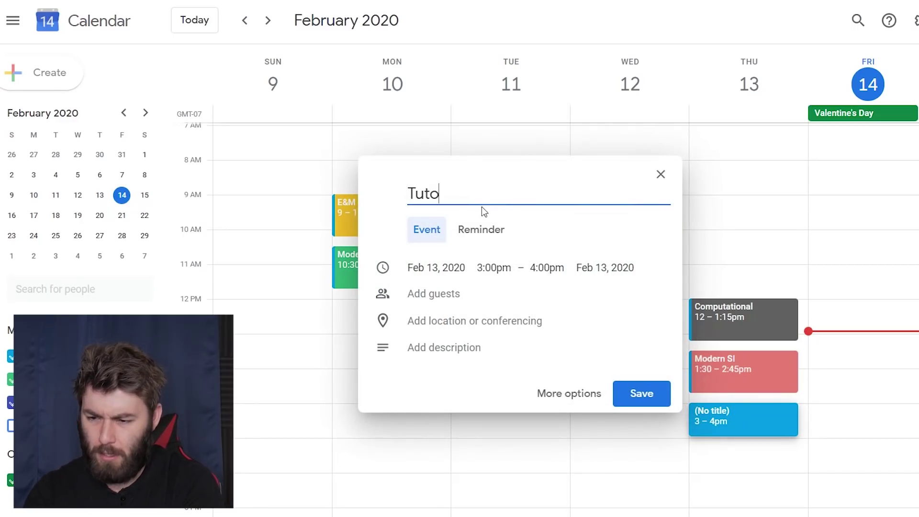
type("ring")
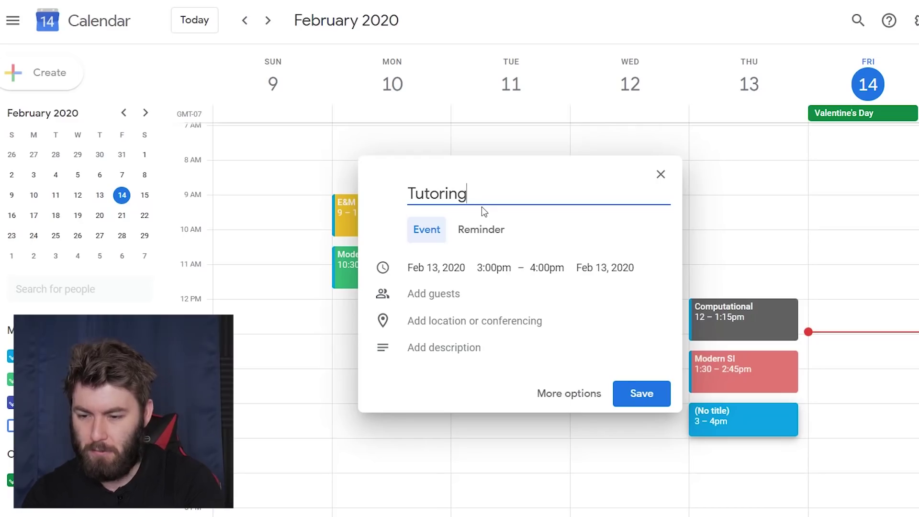
Step: Set the Tutoring end time to 4:00pm and bring up its full event details
left_click(548, 268)
left_click(549, 268)
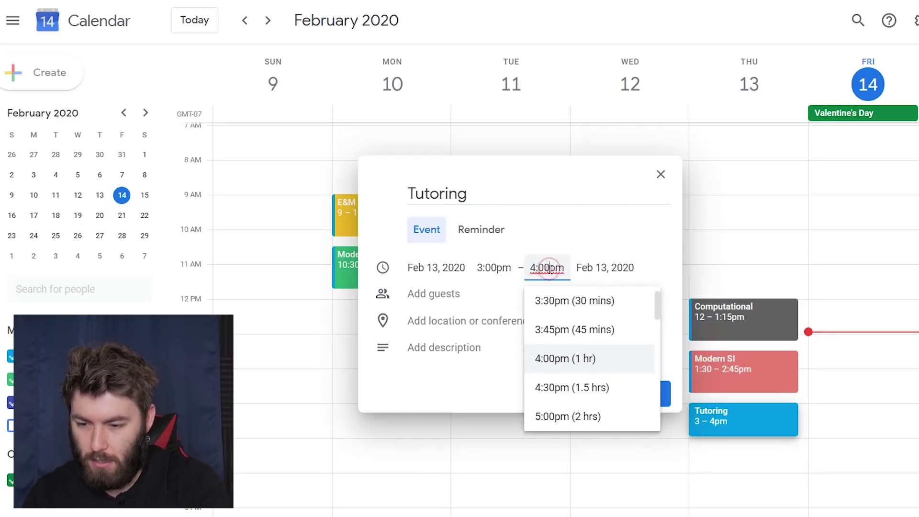
key("BackSpace")
key("BackSpace")
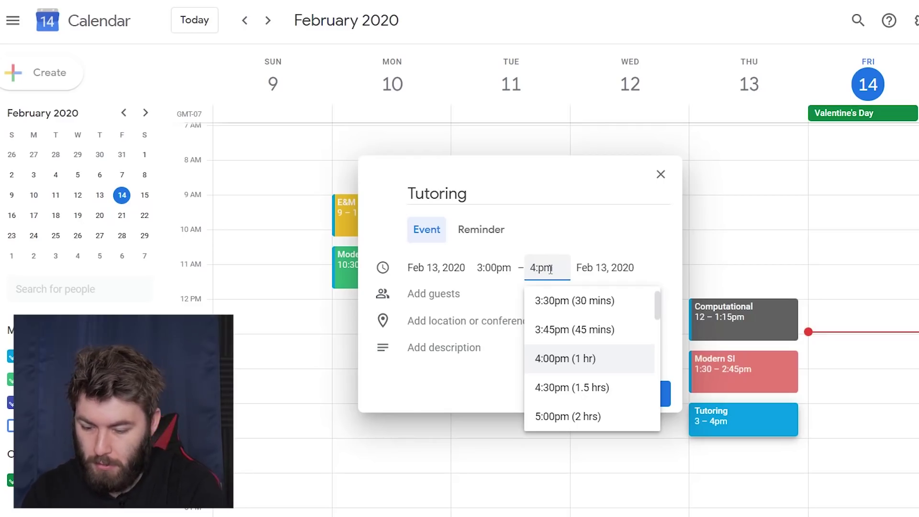
type("00")
left_click(454, 402)
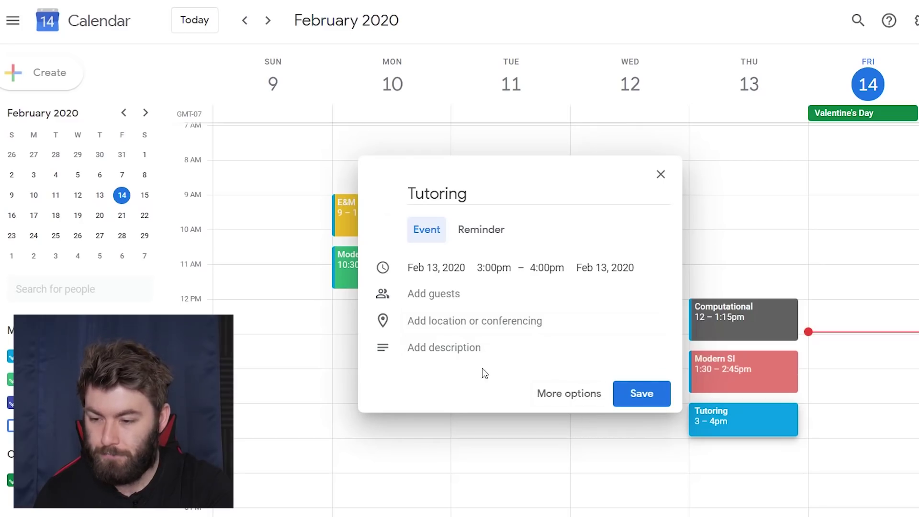
left_click(580, 394)
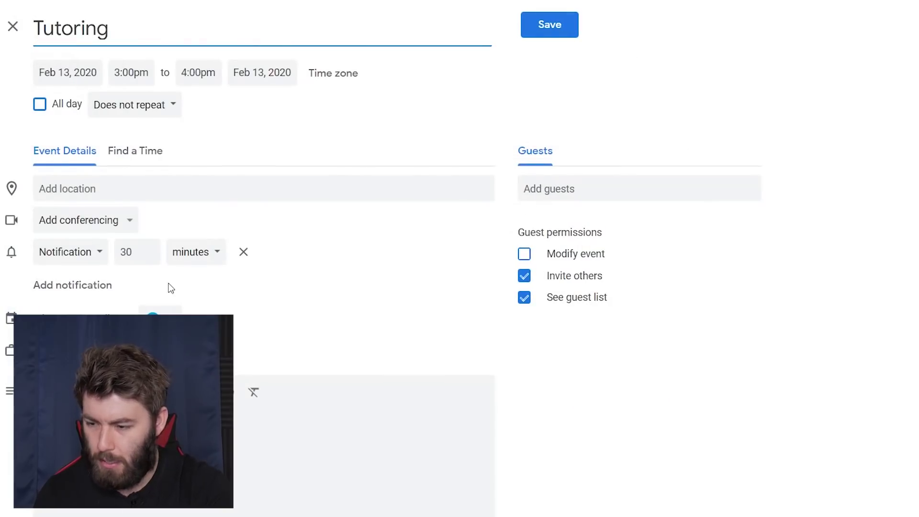
Step: Change the Tutoring event's colour to Grape purple and save it
left_click(158, 318)
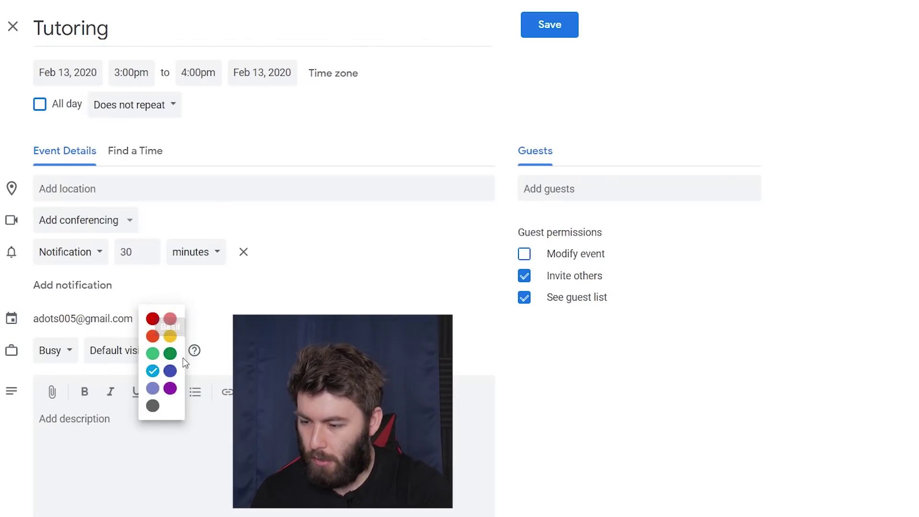
left_click(152, 388)
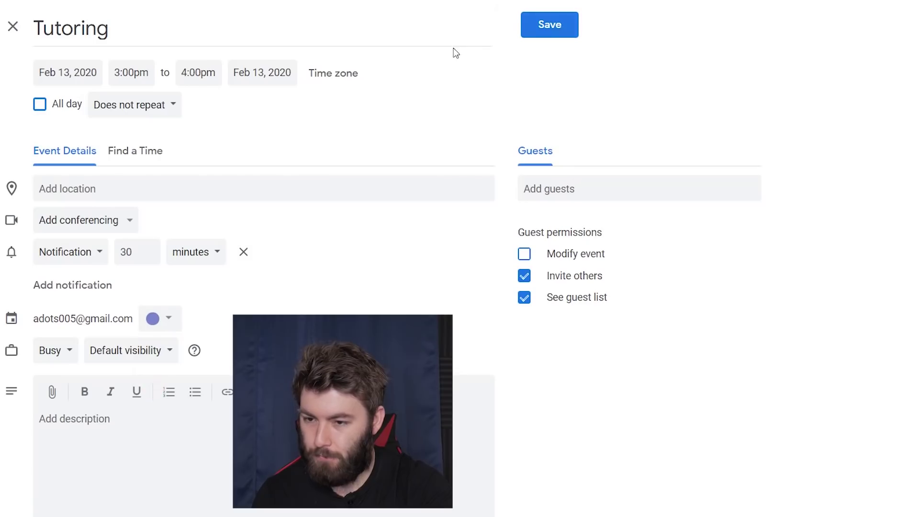
left_click(158, 318)
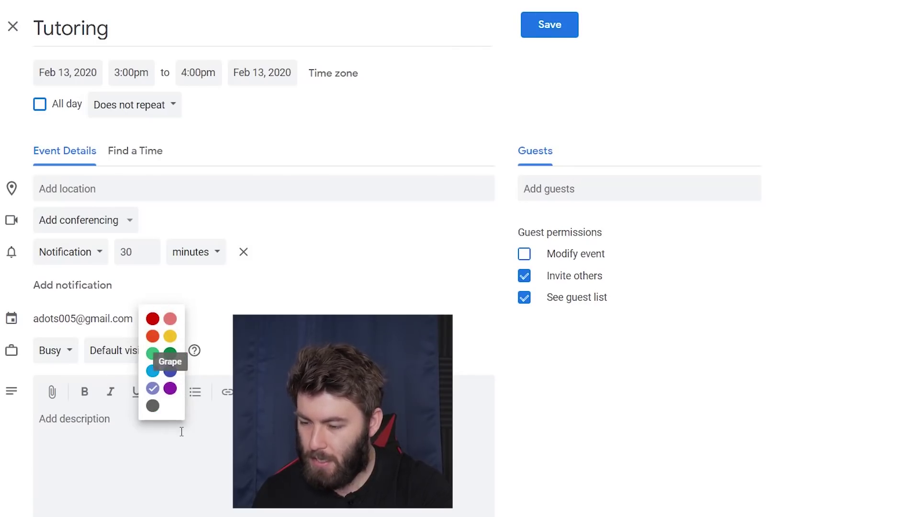
left_click(170, 388)
left_click(527, 26)
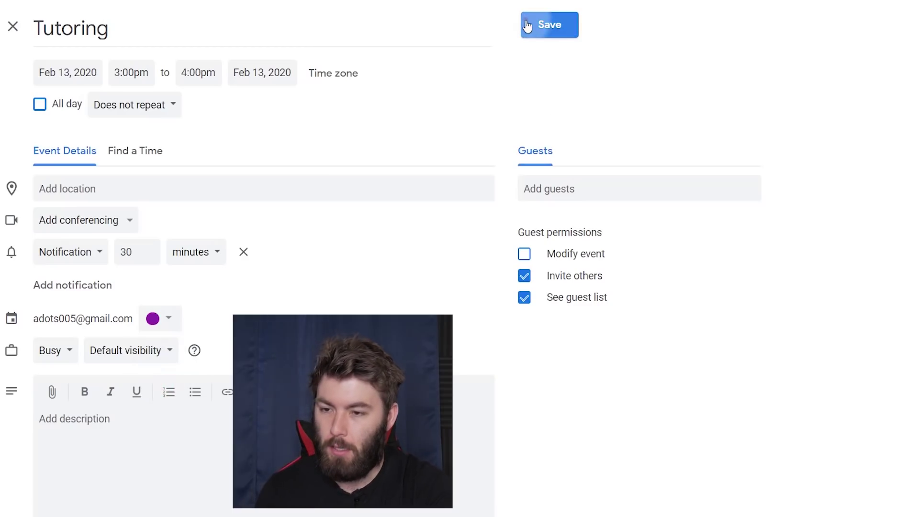